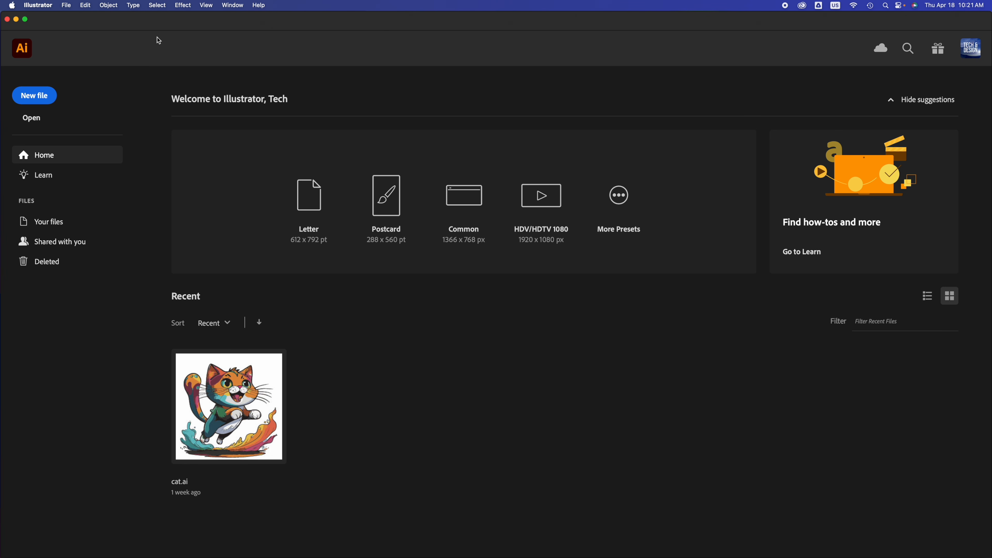
Create a new print document from the Letter preset in landscape orientation, 792 x 612 pt.
{"action": "key", "text": "super+n"}
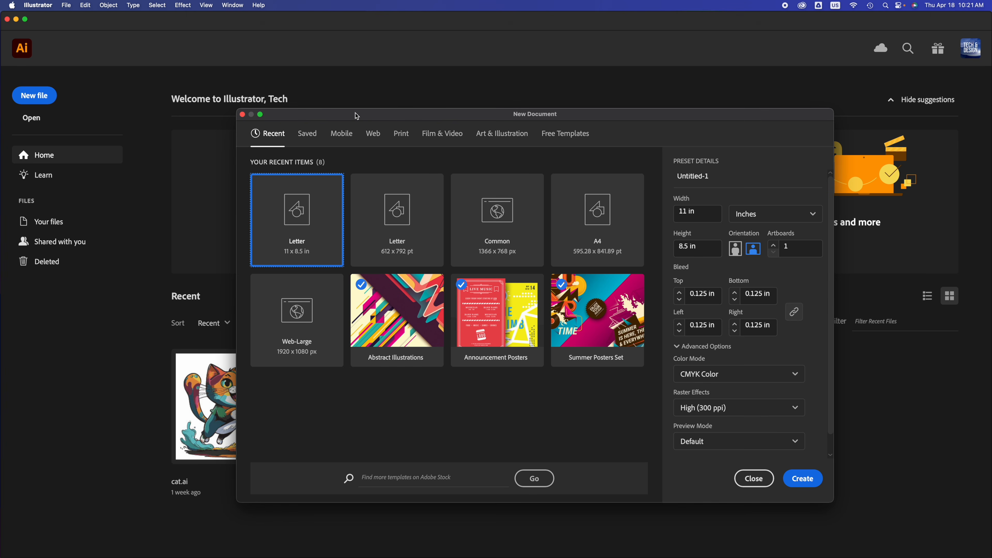
{"action": "left_click_drag", "start_coordinate": [357, 113], "coordinate": [363, 132]}
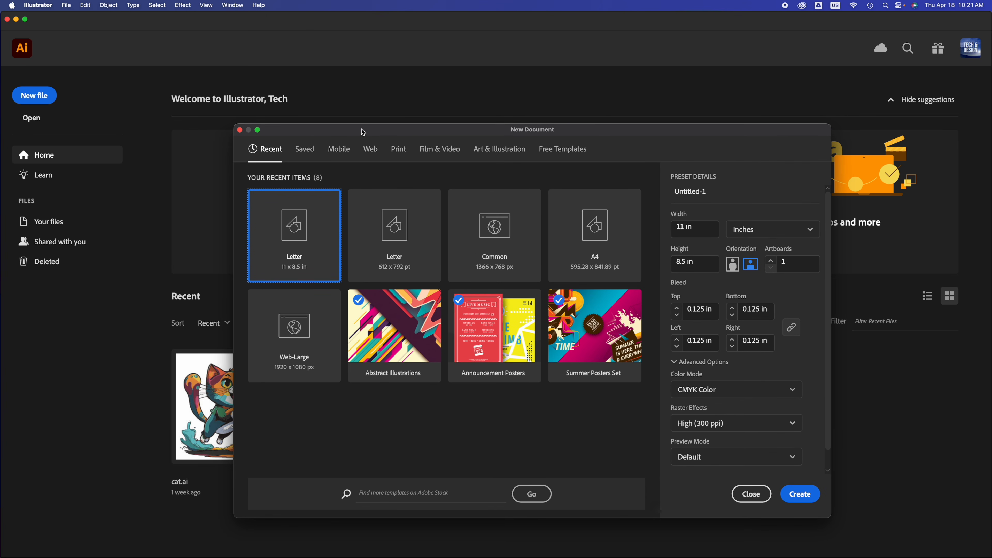
{"action": "left_click", "coordinate": [401, 152]}
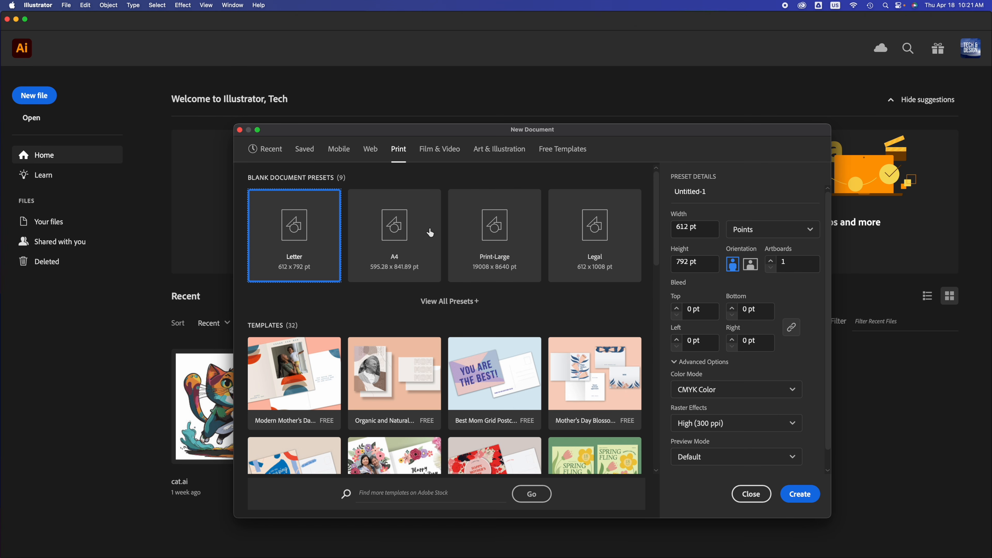
{"action": "left_click", "coordinate": [751, 264]}
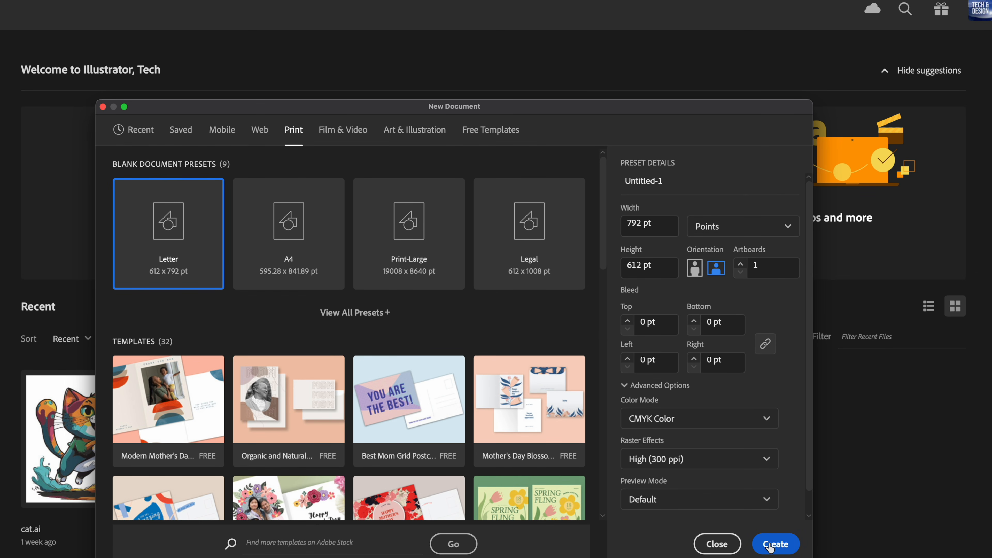
{"action": "left_click", "coordinate": [768, 546]}
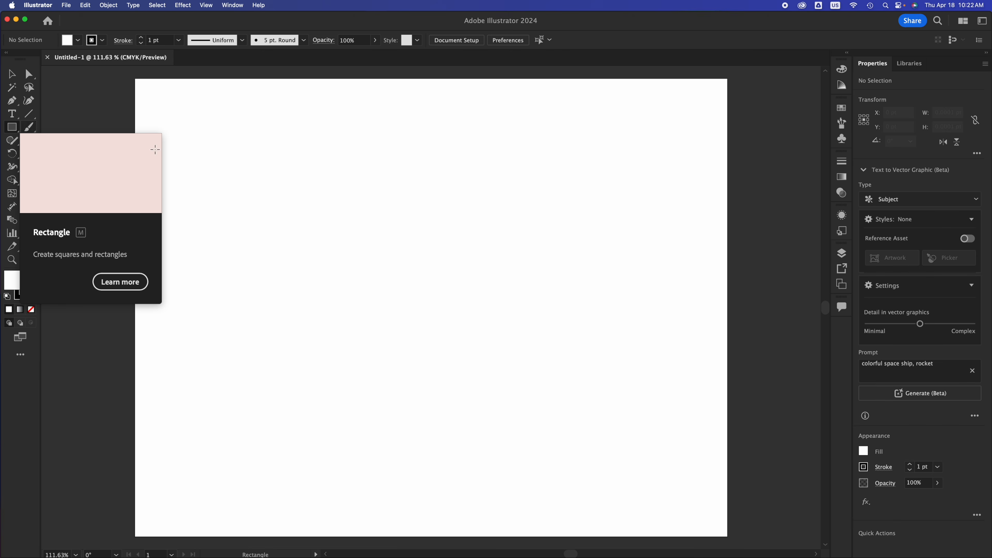
Draw a rectangle about 621 x 315 pt on the upper part of the artboard and remove its stroke.
{"action": "left_click", "coordinate": [13, 131]}
{"action": "left_click_drag", "start_coordinate": [210, 121], "coordinate": [675, 356]}
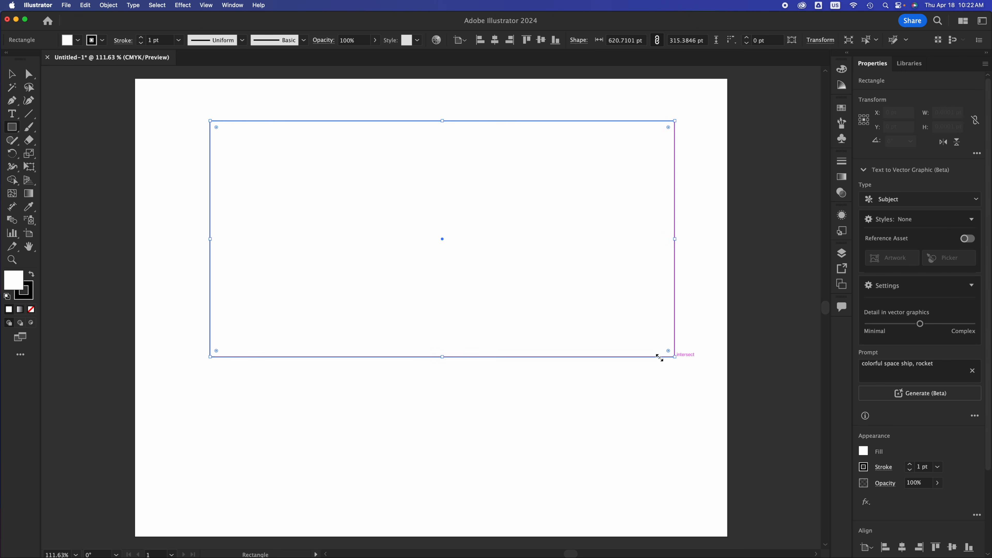
{"action": "left_click", "coordinate": [27, 292]}
{"action": "left_click", "coordinate": [32, 309]}
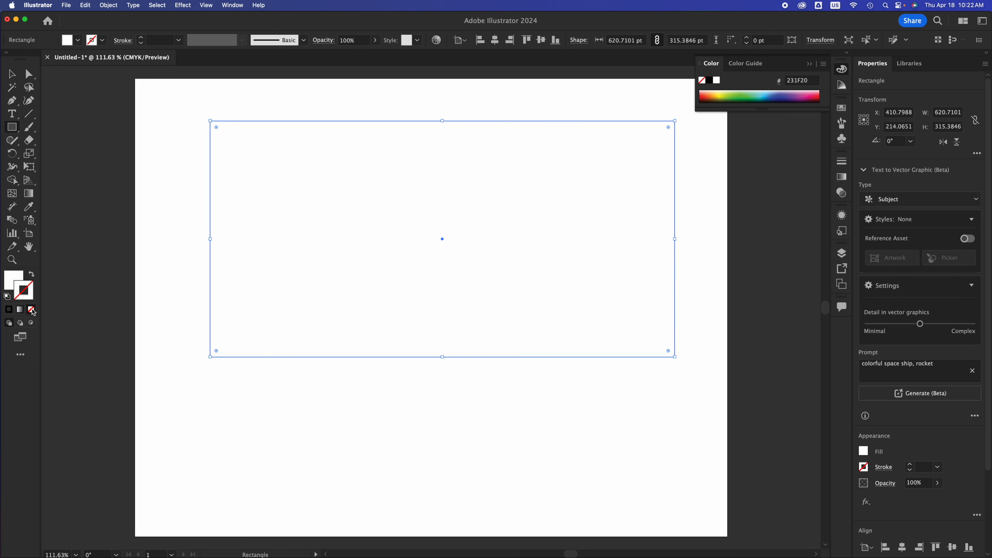
Fill the rectangle with the blue colour 3399FF.
{"action": "left_click", "coordinate": [12, 284]}
{"action": "double_click", "coordinate": [12, 284]}
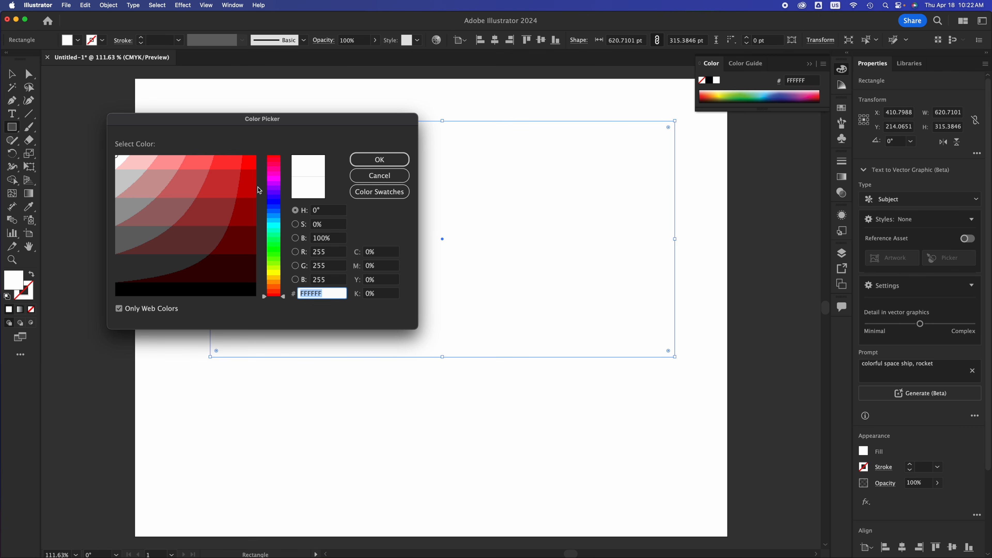
{"action": "mouse_move", "coordinate": [275, 190]}
{"action": "left_mouse_down"}
{"action": "mouse_move", "coordinate": [275, 181]}
{"action": "mouse_move", "coordinate": [277, 200]}
{"action": "left_mouse_up"}
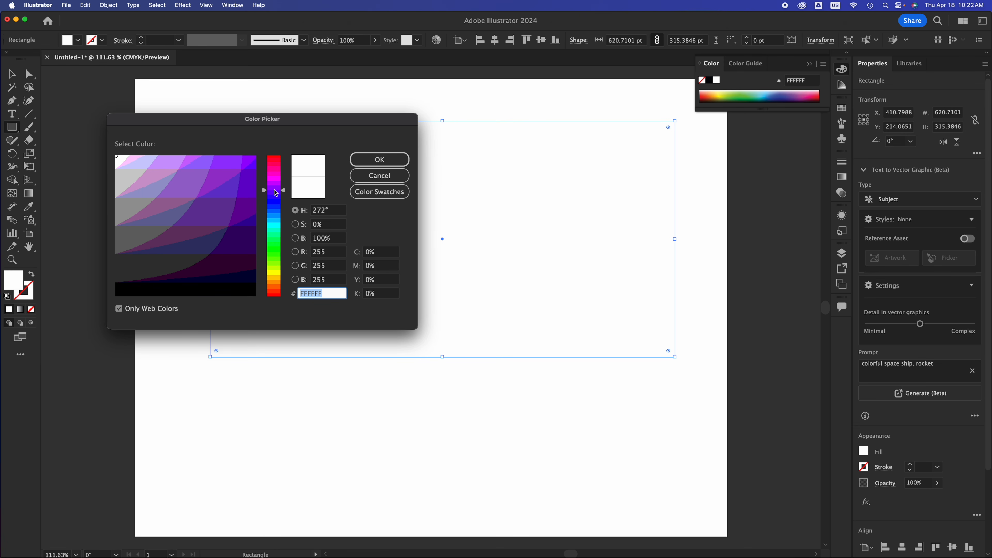
{"action": "type", "text": "3399FF"}
{"action": "left_click", "coordinate": [379, 160]}
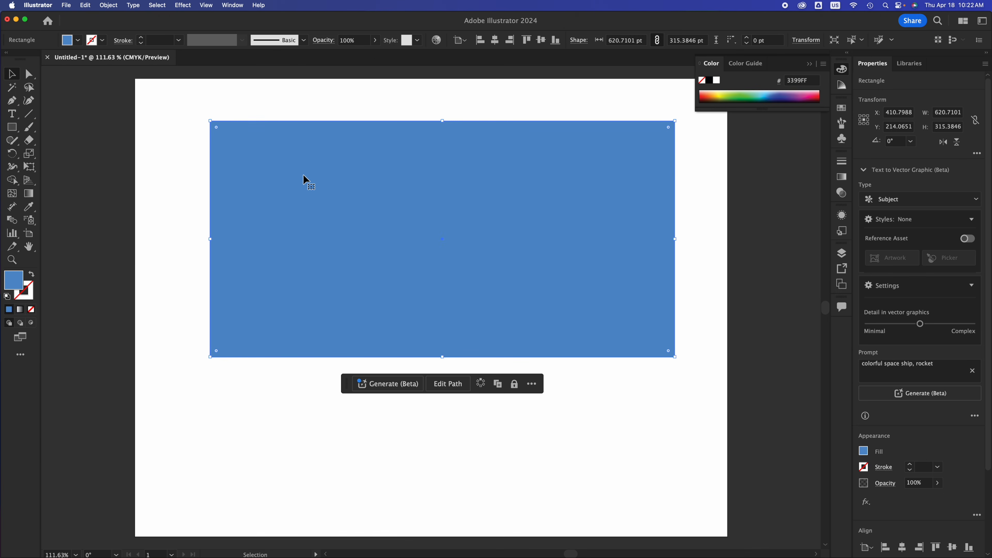
Shrink the blue rectangle to about 330 x 147 pt and place it near the artboard's left edge, above the middle.
{"action": "left_click_drag", "start_coordinate": [303, 173], "coordinate": [239, 139]}
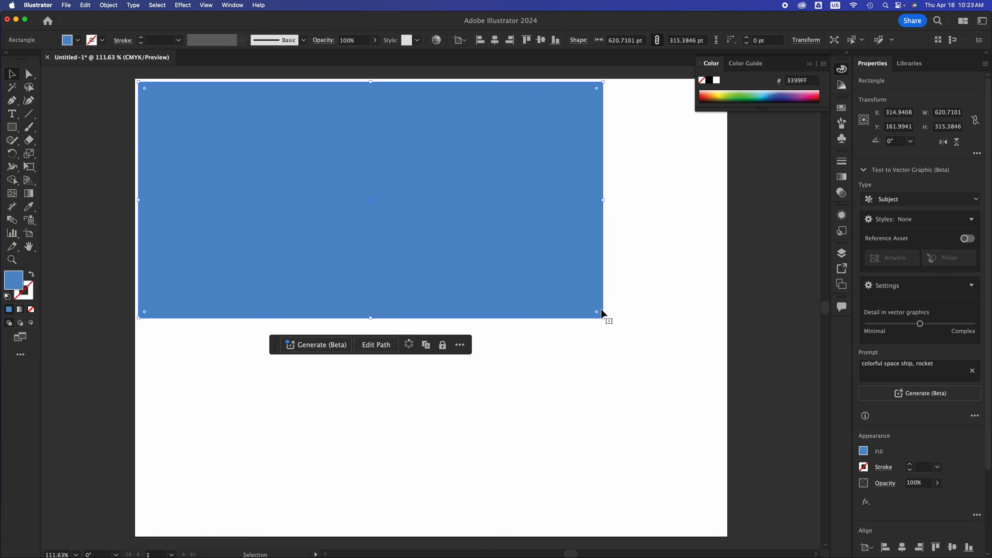
{"action": "left_click_drag", "start_coordinate": [603, 318], "coordinate": [386, 191]}
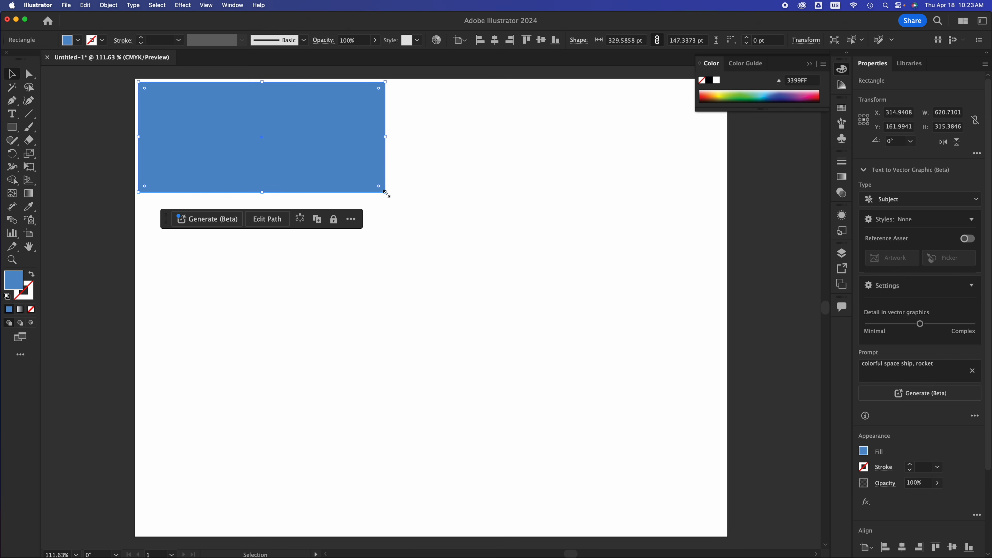
{"action": "left_click_drag", "start_coordinate": [276, 143], "coordinate": [281, 248]}
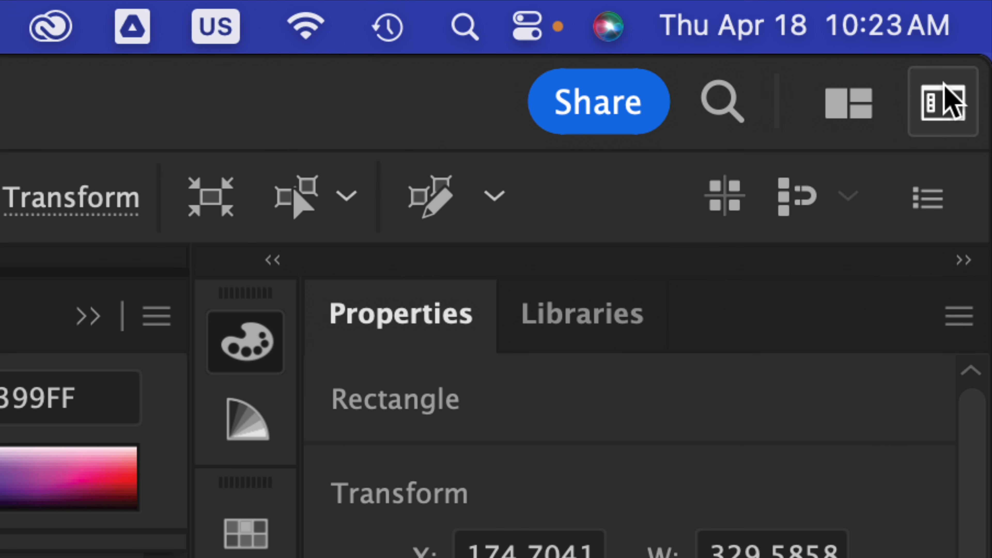
Choose the Essentials Classic workspace.
{"action": "left_click", "coordinate": [953, 115]}
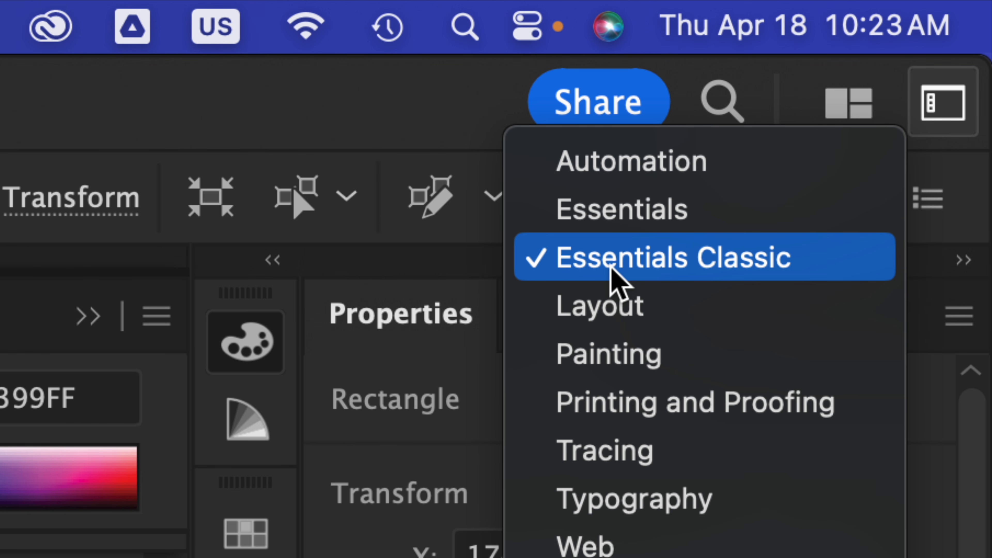
{"action": "left_click", "coordinate": [617, 269]}
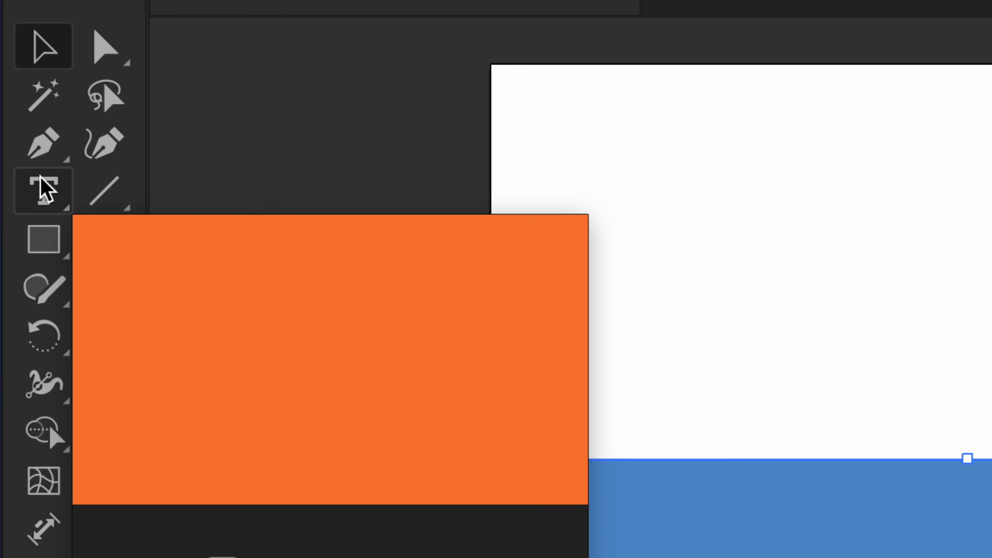
Add a point text reading TECH AND DESIGN below the blue rectangle.
{"action": "left_click", "coordinate": [40, 178]}
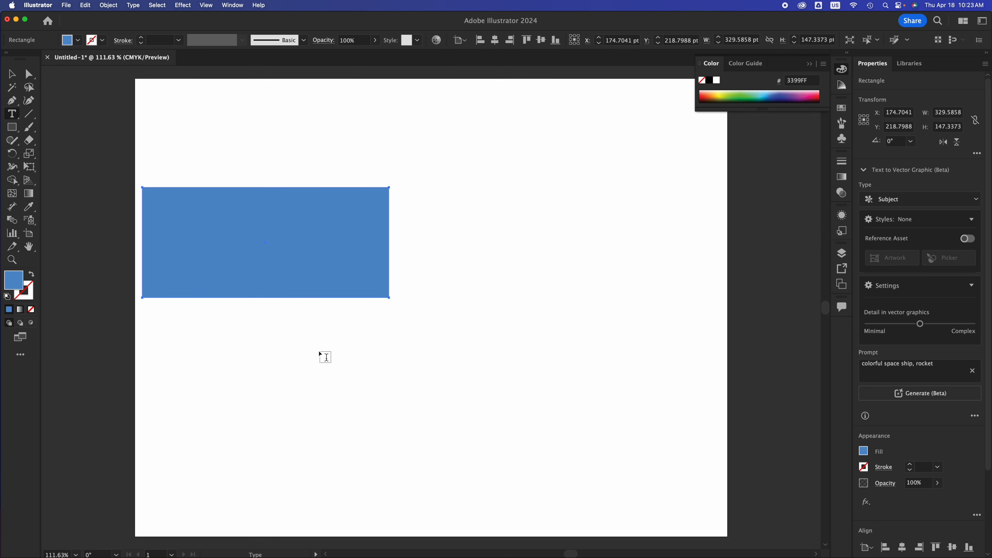
{"action": "left_click", "coordinate": [321, 351]}
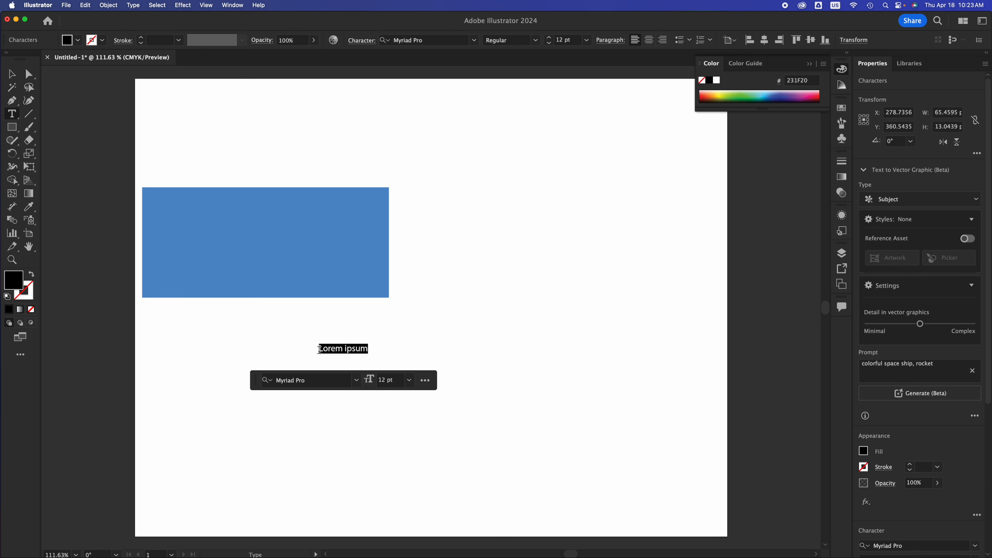
{"action": "key", "text": "BackSpace"}
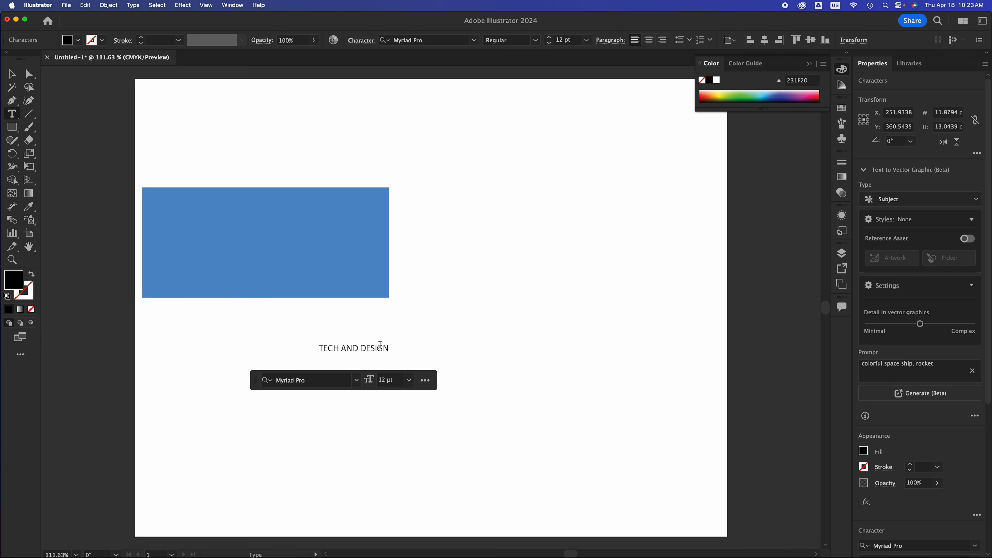
Set the whole TECH AND DESIGN text in Bebas Neue Bold at 48 pt.
{"action": "key", "text": "super"}
{"action": "key", "text": "super+a"}
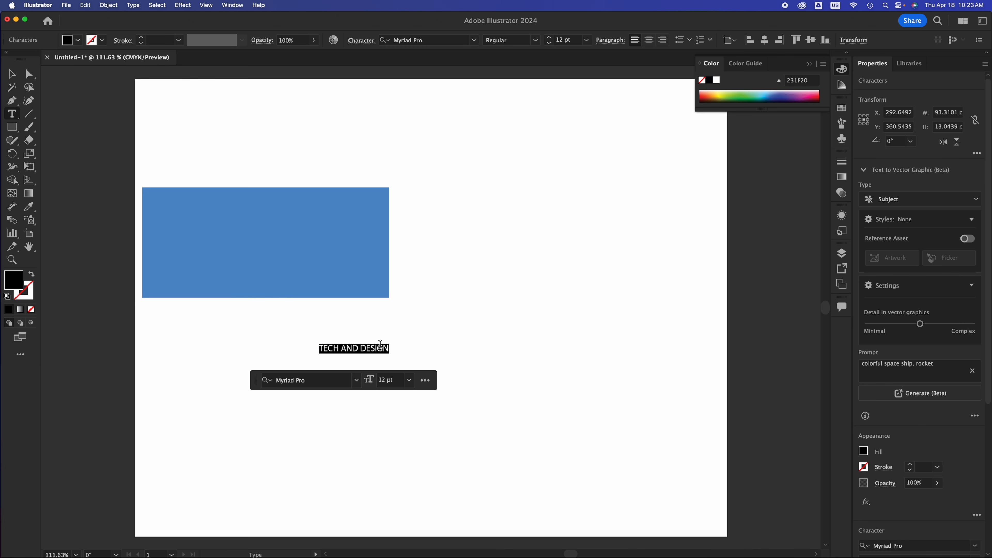
{"action": "left_click", "coordinate": [305, 379]}
{"action": "type", "text": "bes"}
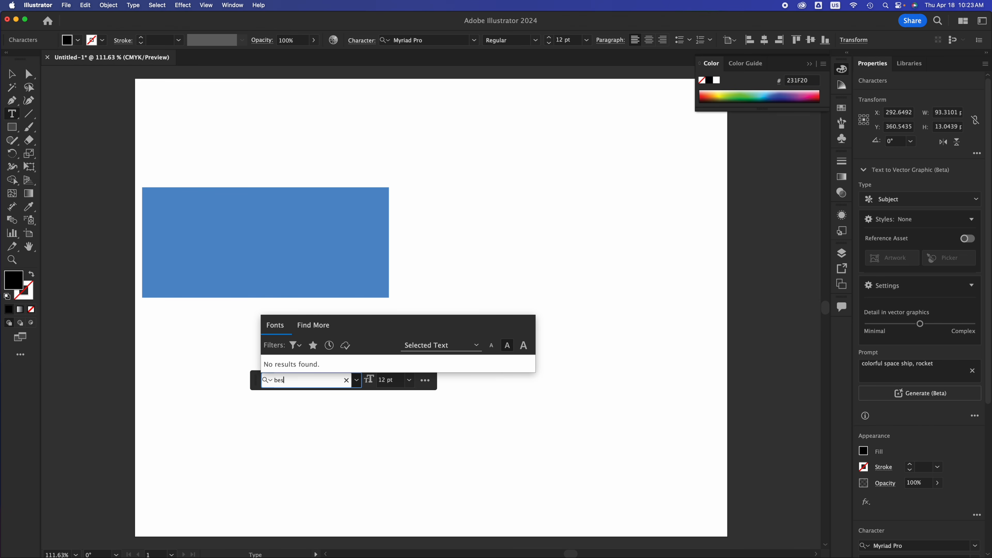
{"action": "key", "text": "BackSpace"}
{"action": "key", "text": "BackSpace"}
{"action": "type", "text": "ba"}
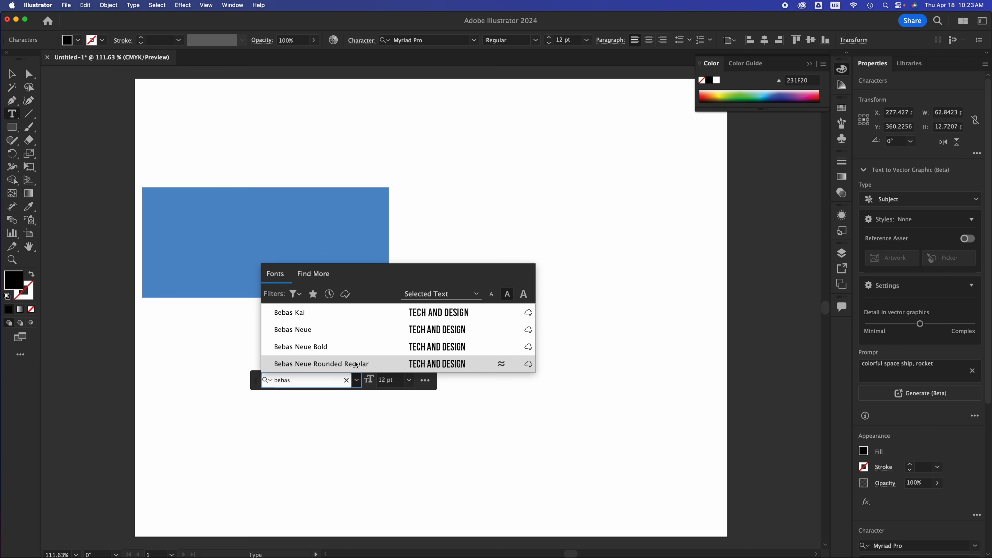
{"action": "left_click", "coordinate": [449, 352]}
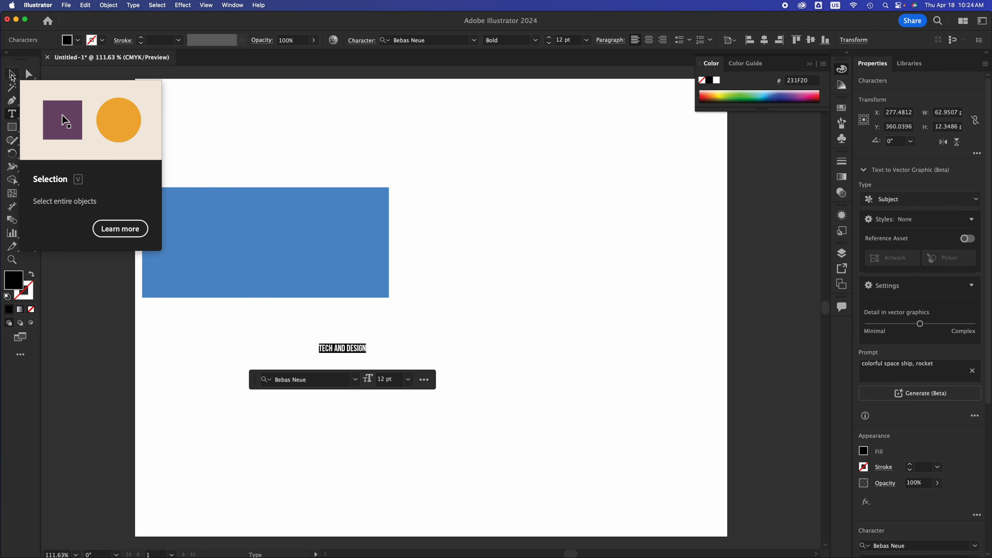
{"action": "left_click", "coordinate": [408, 379]}
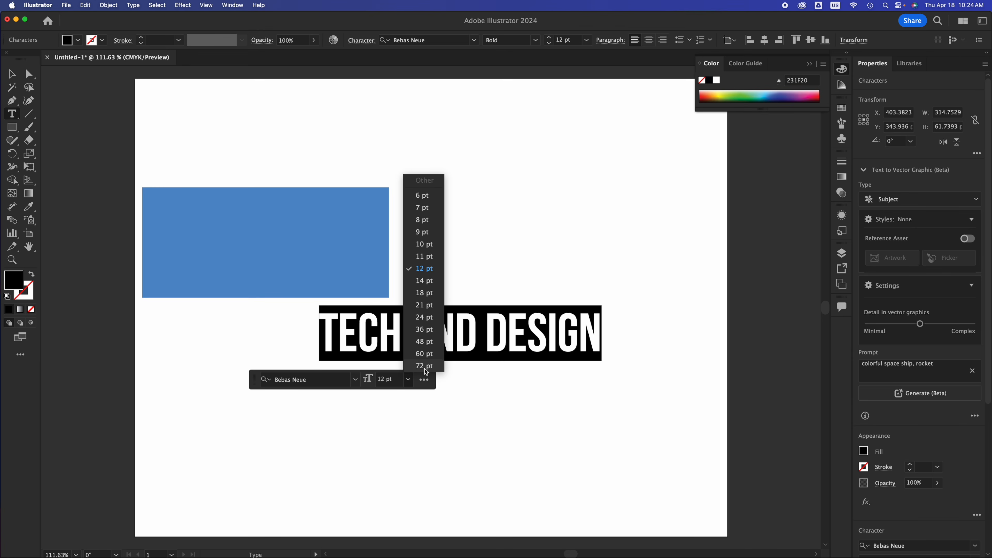
{"action": "left_click", "coordinate": [423, 342]}
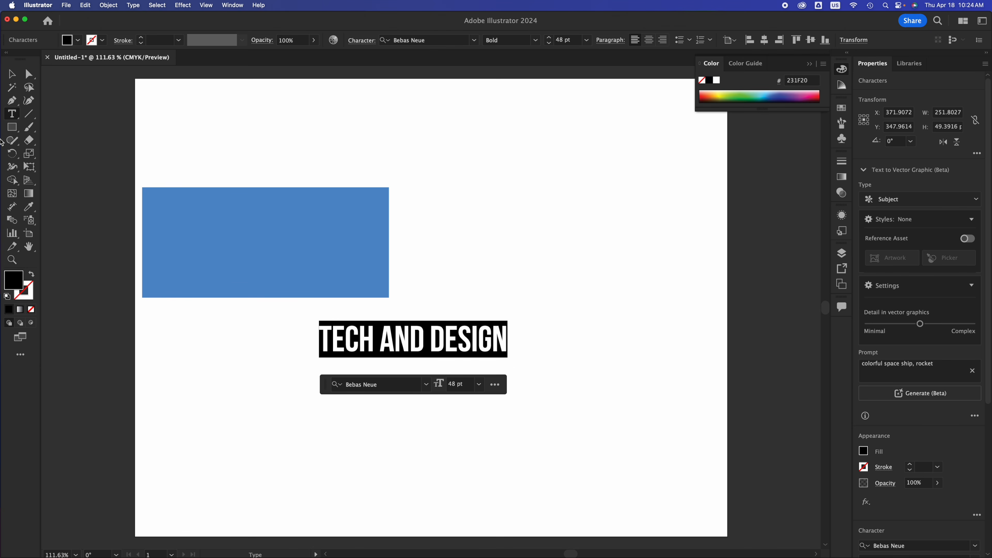
Move the TECH AND DESIGN text slightly to the left beneath the blue rectangle.
{"action": "left_click", "coordinate": [11, 73]}
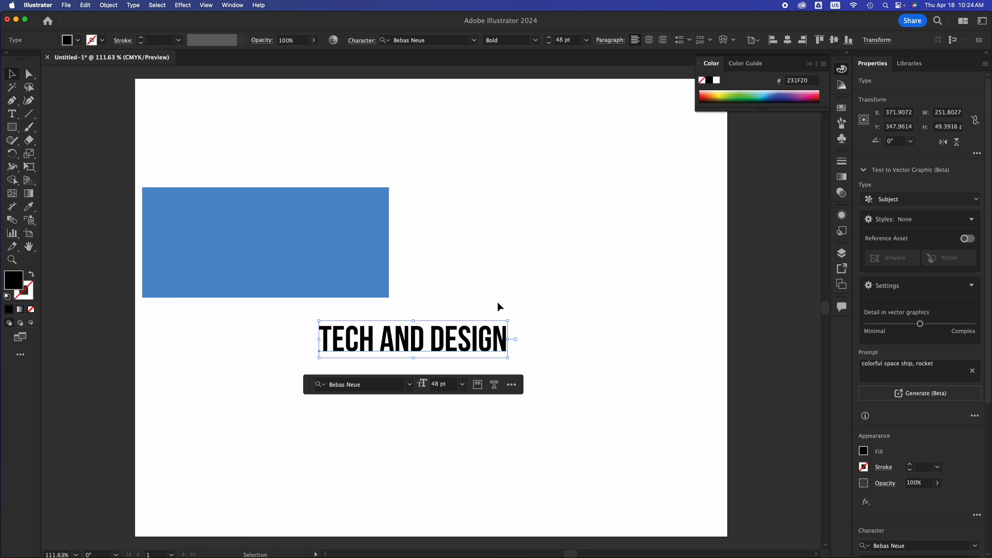
{"action": "left_click", "coordinate": [493, 295]}
{"action": "left_click", "coordinate": [465, 334]}
{"action": "left_click_drag", "start_coordinate": [466, 340], "coordinate": [435, 343]}
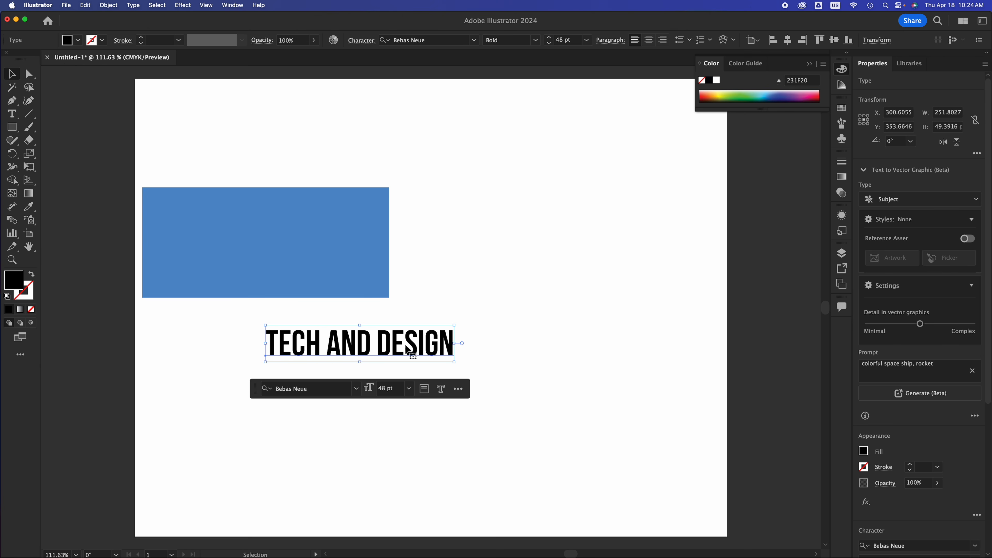
Start editing inside the TECH AND DESIGN text and switch to the Typography workspace.
{"action": "double_click", "coordinate": [368, 345]}
{"action": "left_click", "coordinate": [405, 342]}
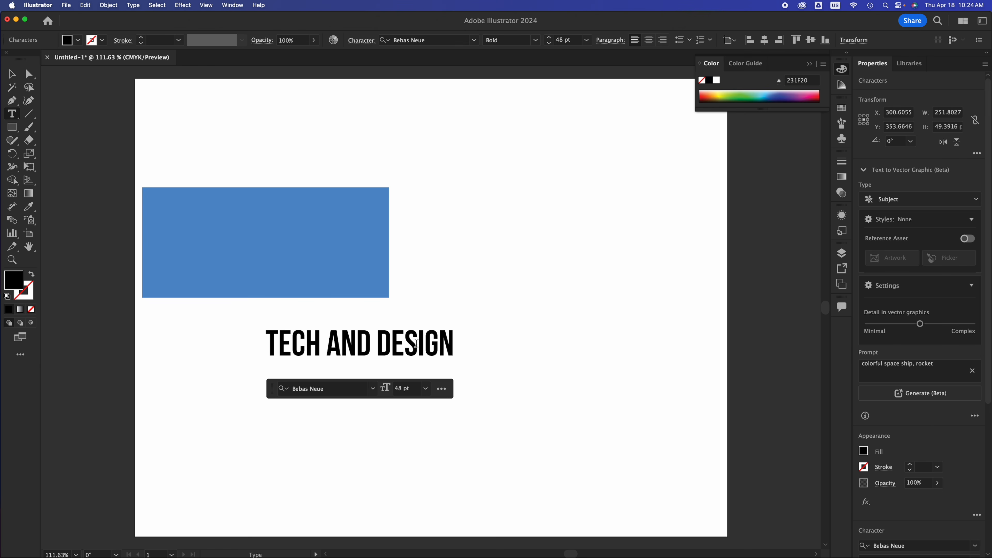
{"action": "left_click", "coordinate": [982, 21]}
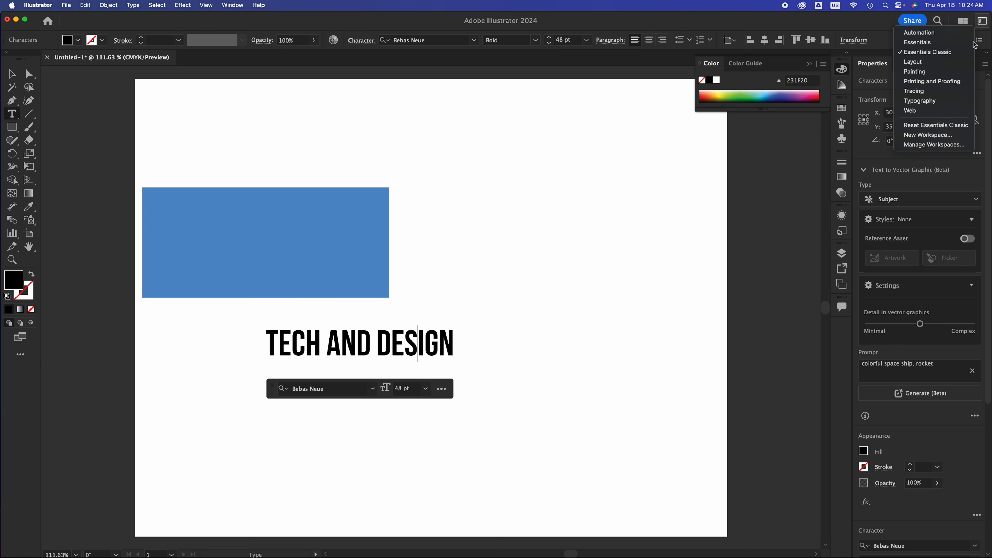
{"action": "left_click", "coordinate": [931, 101]}
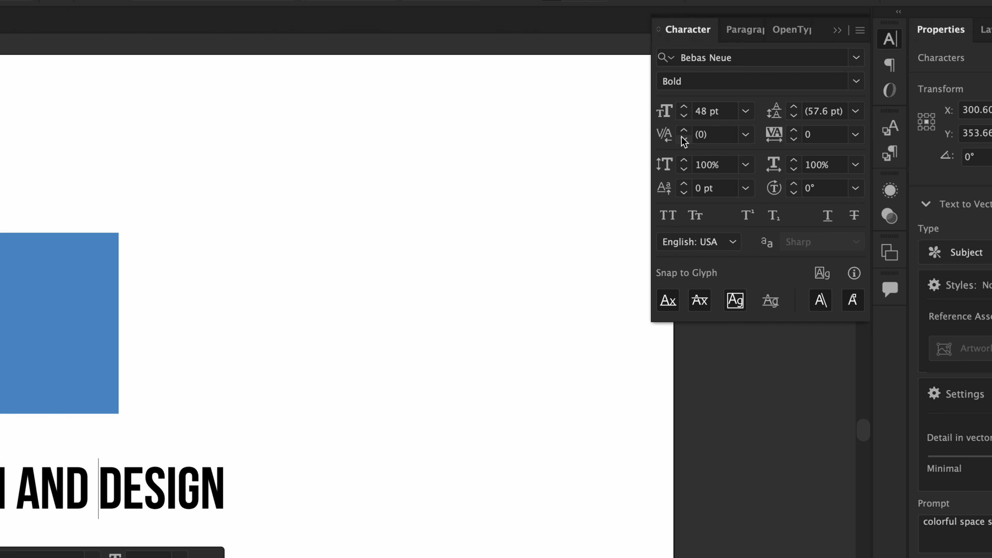
Reduce the kerning between AND and DESIGN to -200.
{"action": "left_click", "coordinate": [684, 139]}
{"action": "left_click", "coordinate": [684, 138]}
{"action": "left_click", "coordinate": [683, 139]}
{"action": "left_click", "coordinate": [683, 139]}
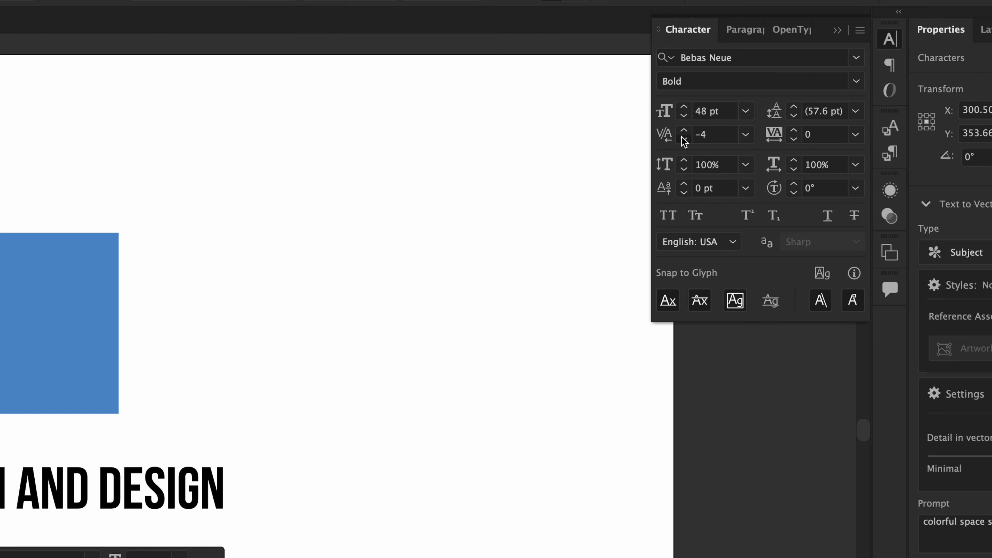
{"action": "left_click", "coordinate": [682, 139]}
{"action": "left_click", "coordinate": [683, 139]}
{"action": "left_click", "coordinate": [683, 139]}
{"action": "left_click", "coordinate": [803, 135]}
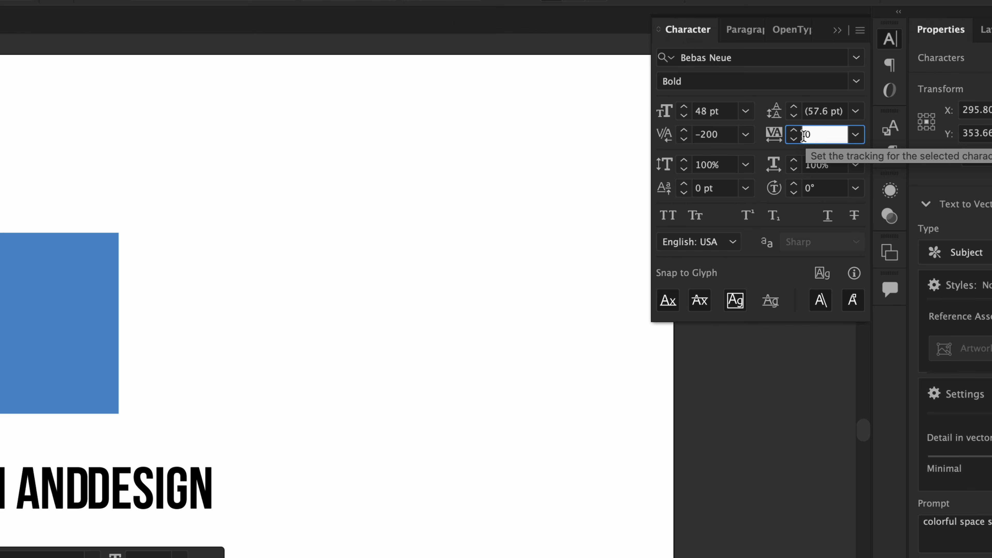
Set the kerning before the word DESIGN to -20.
{"action": "left_click", "coordinate": [727, 135]}
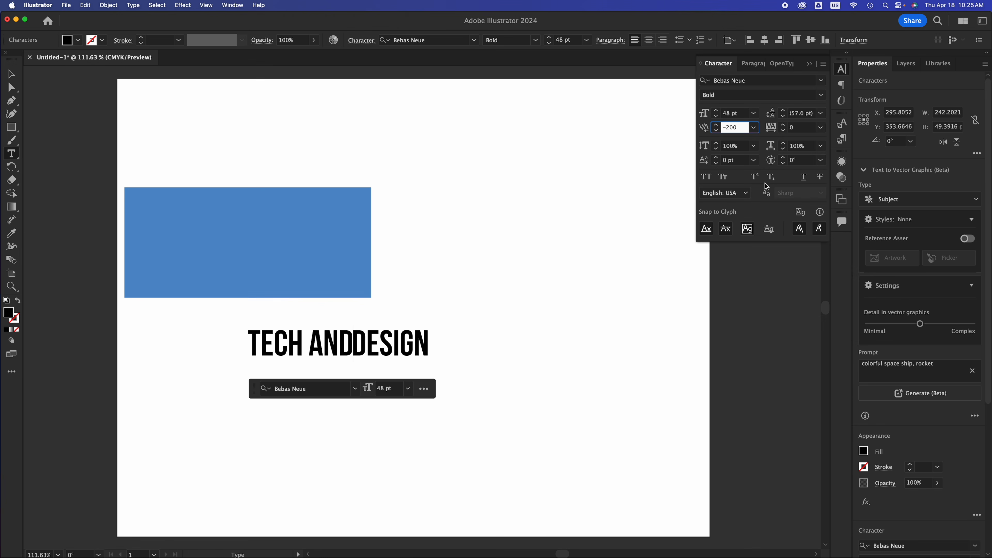
{"action": "key", "text": "BackSpace"}
{"action": "key", "text": "BackSpace"}
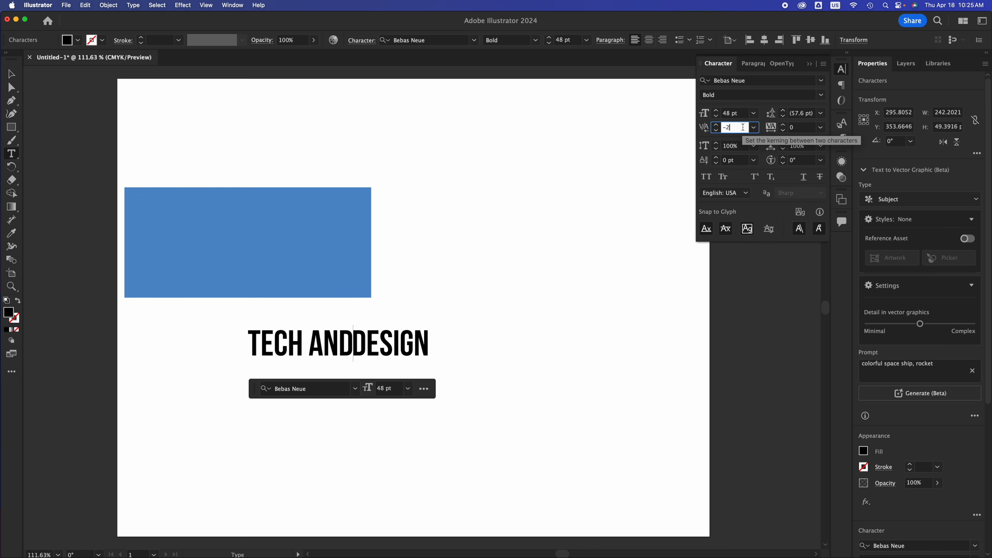
{"action": "type", "text": "0"}
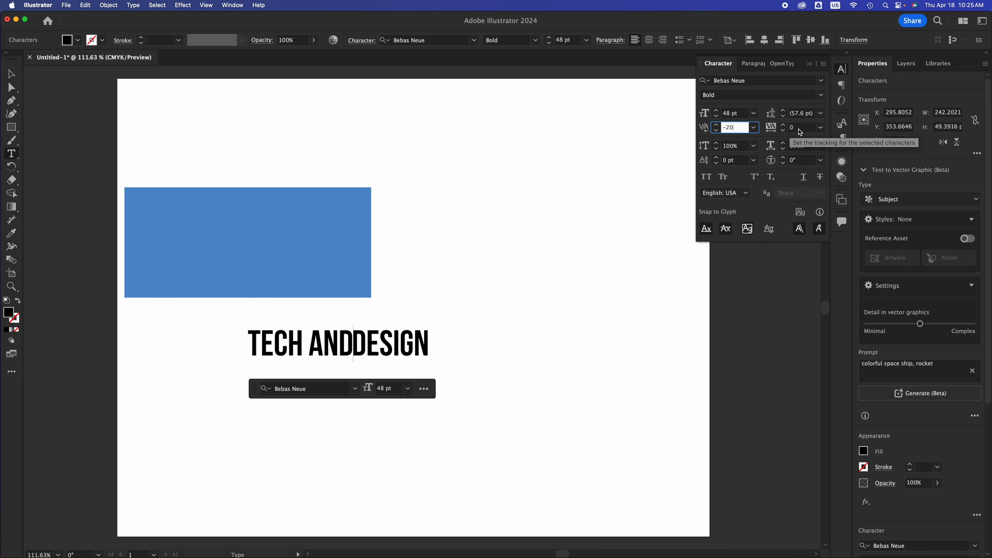
{"action": "key", "text": "Tab"}
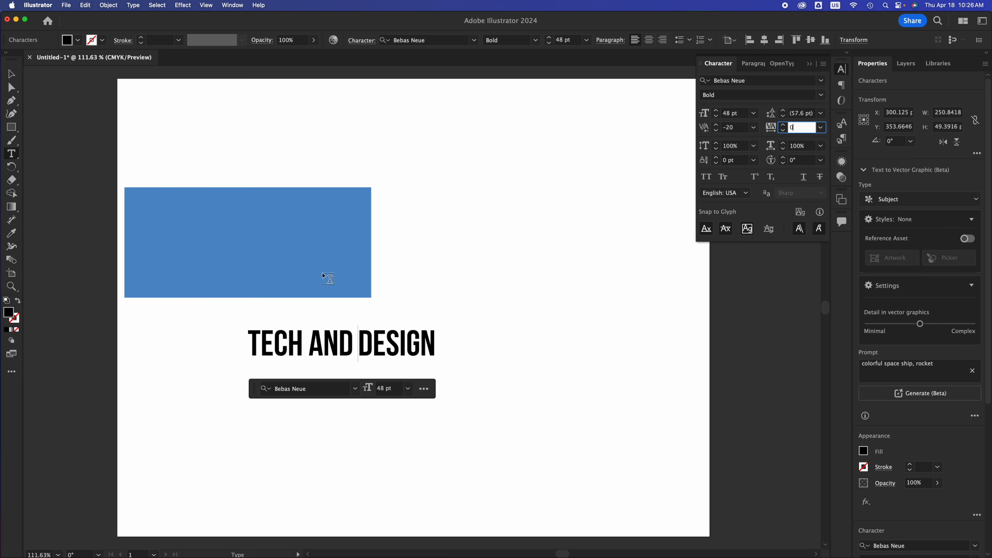
Move the TECH AND DESIGN text left beneath the blue rectangle and set its tracking to -200.
{"action": "left_click", "coordinate": [11, 73]}
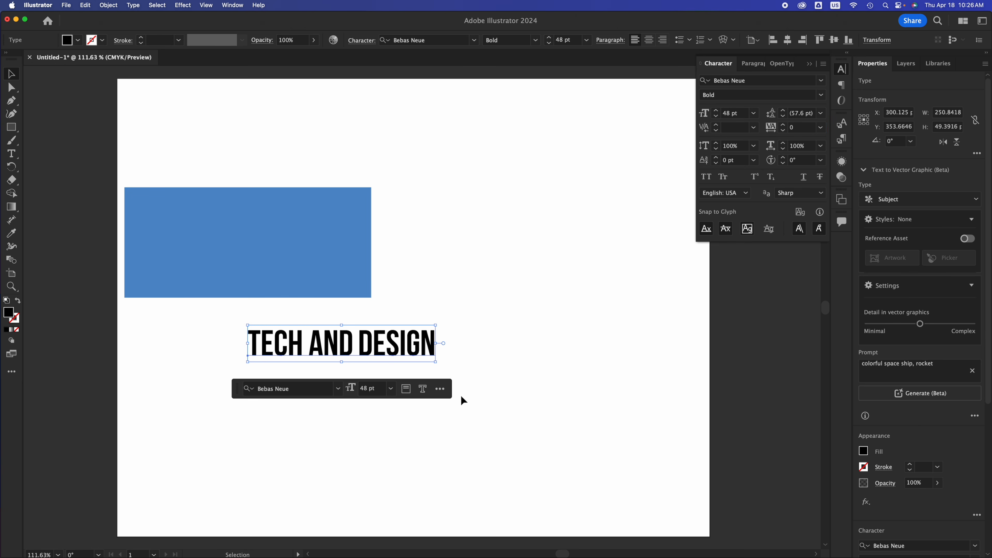
{"action": "left_click_drag", "start_coordinate": [404, 343], "coordinate": [338, 342]}
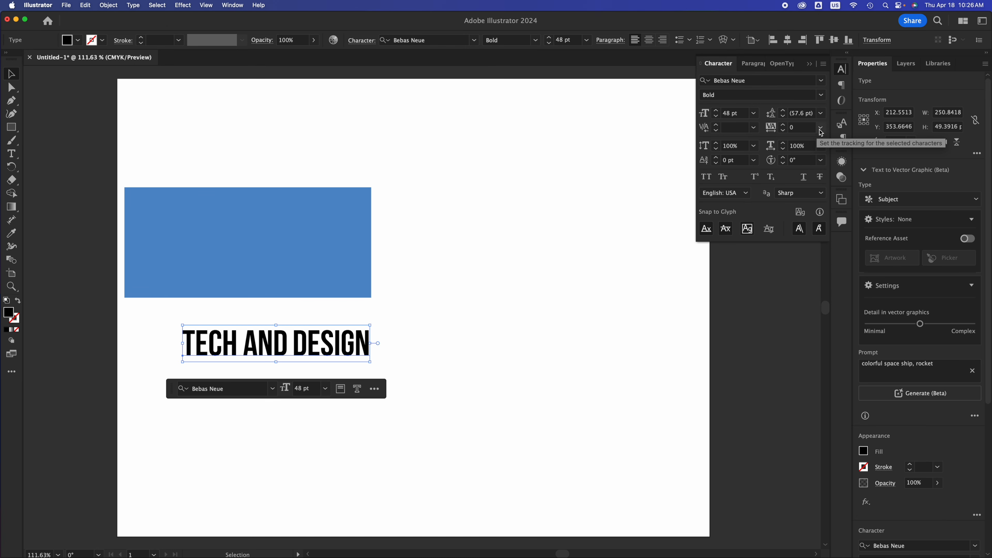
{"action": "left_click", "coordinate": [792, 137]}
{"action": "type", "text": "-"}
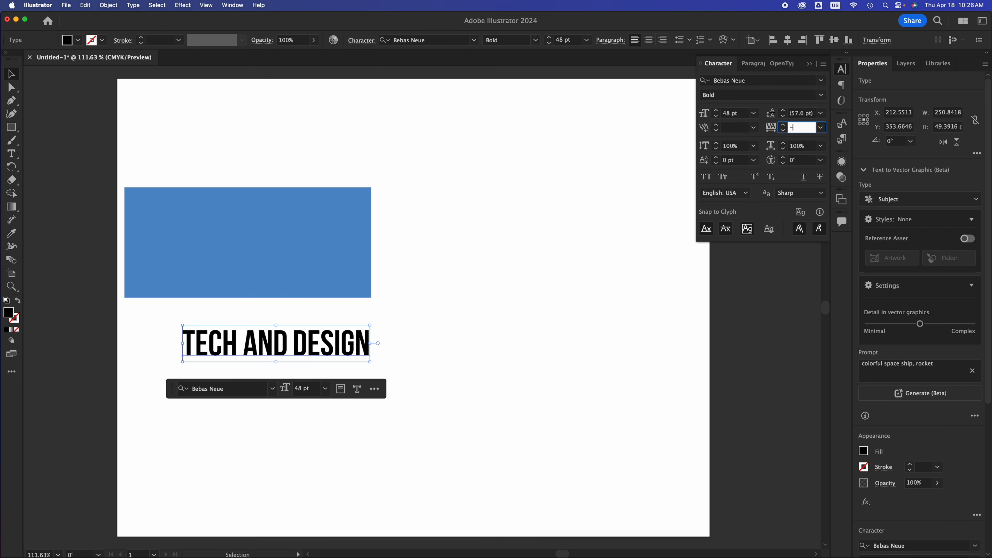
{"action": "type", "text": "200"}
{"action": "left_click", "coordinate": [741, 127]}
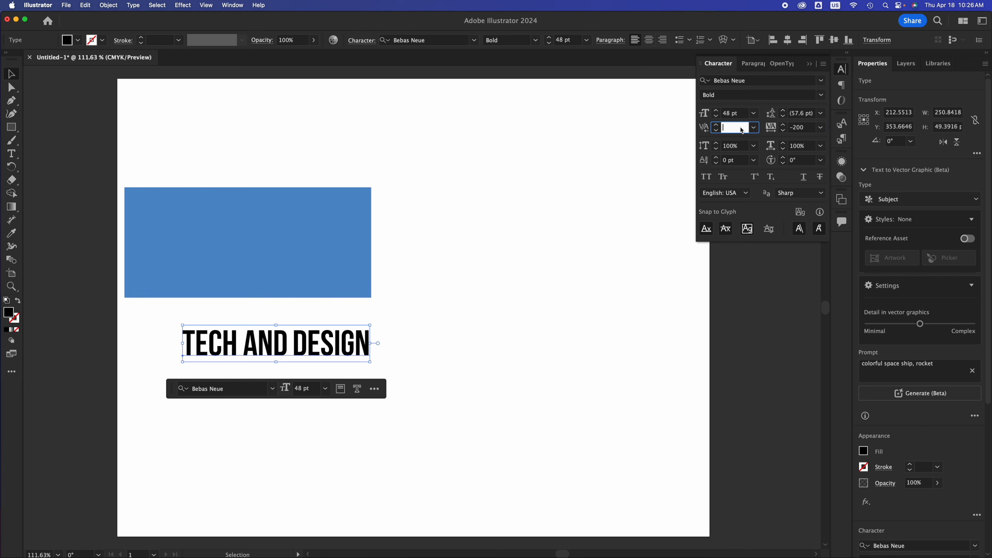
Set the tracking of the TECH AND DESIGN text to 200.
{"action": "left_click", "coordinate": [809, 128]}
{"action": "left_click_drag", "start_coordinate": [809, 128], "coordinate": [790, 126]}
{"action": "type", "text": "2"}
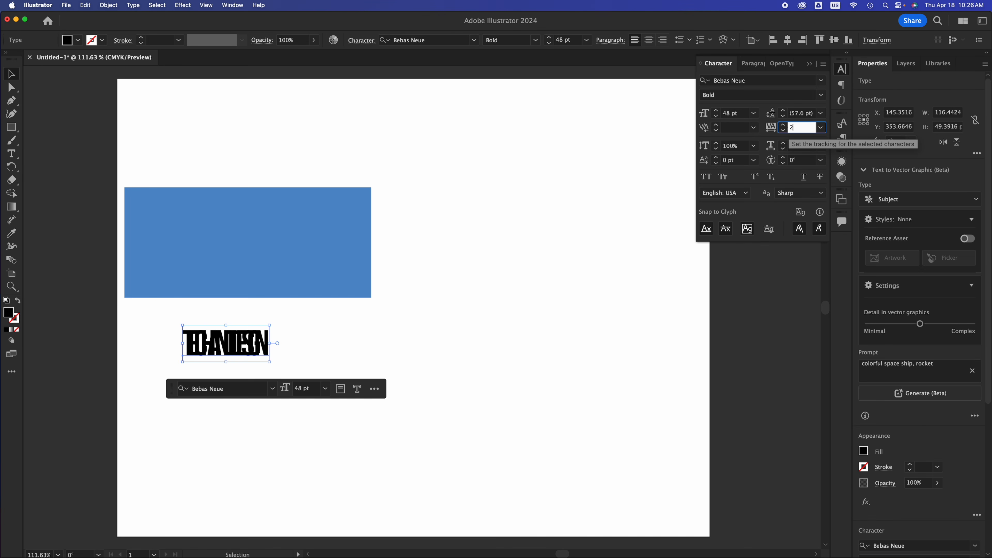
{"action": "type", "text": "00"}
{"action": "left_click", "coordinate": [800, 114]}
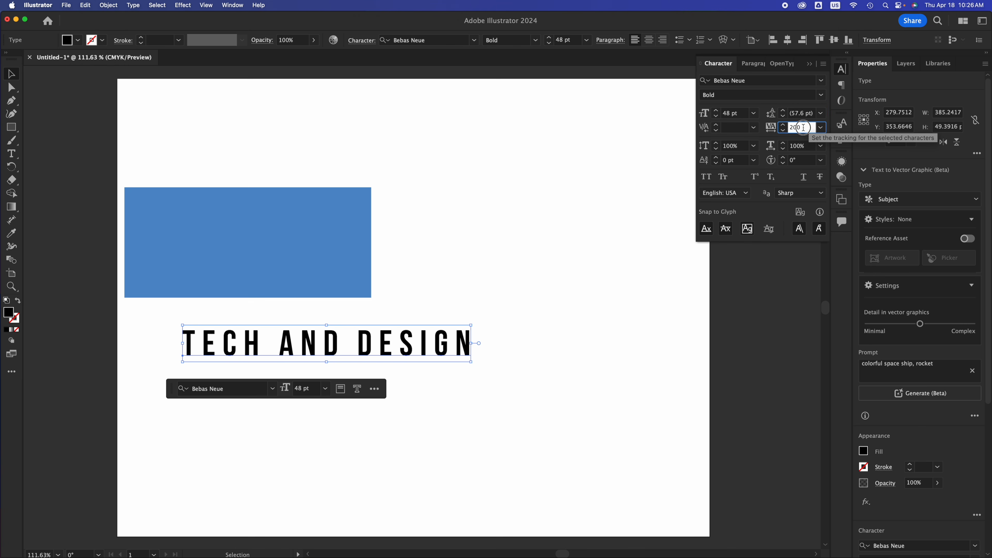
Set the text's tracking to 100 and move it down and left, farther below the blue rectangle.
{"action": "left_click_drag", "start_coordinate": [806, 127], "coordinate": [782, 128]}
{"action": "type", "text": "1"}
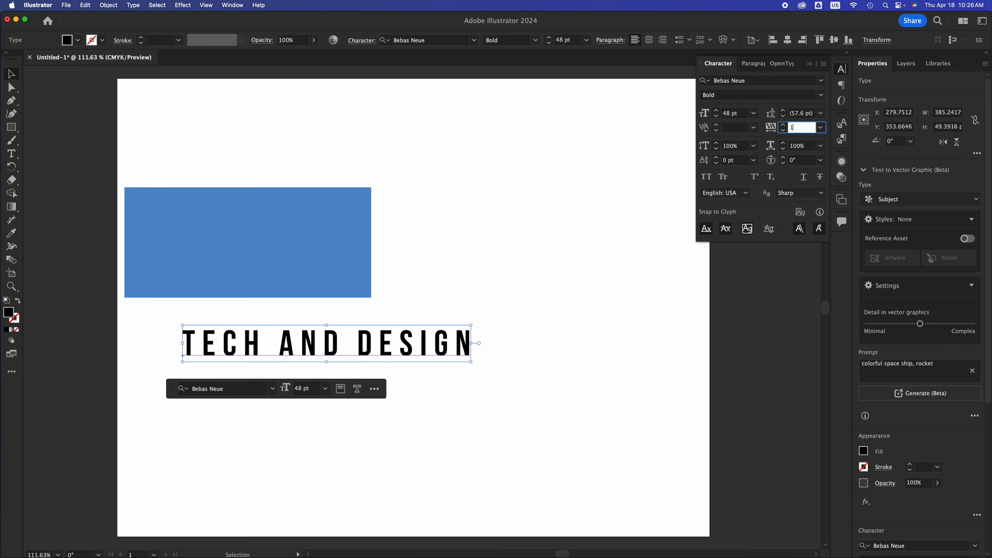
{"action": "type", "text": "00"}
{"action": "left_click_drag", "start_coordinate": [363, 352], "coordinate": [329, 390]}
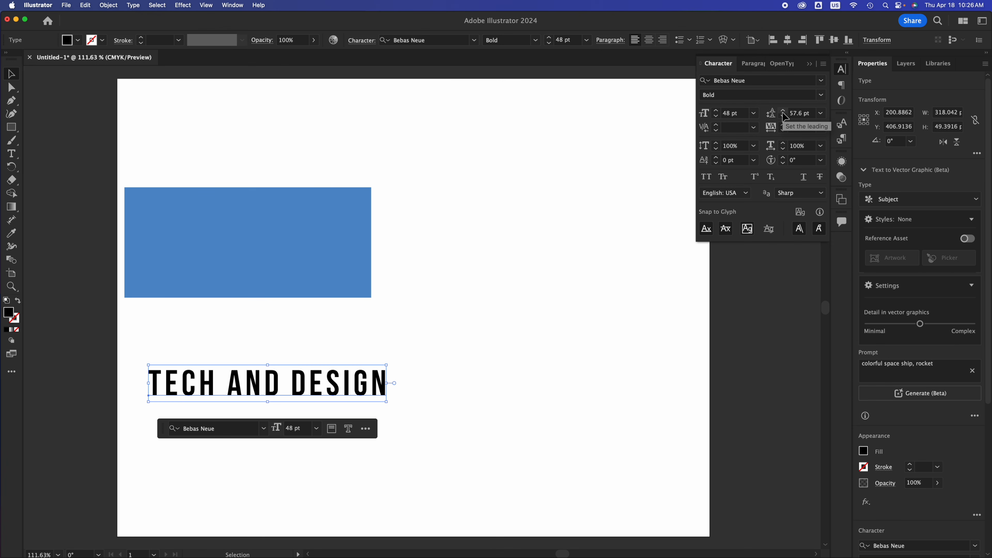
Enlarge the blue rectangle to about 456 by 173 pt and move the TECH AND DESIGN text right beneath it.
{"action": "left_click", "coordinate": [411, 372]}
{"action": "left_click", "coordinate": [334, 277]}
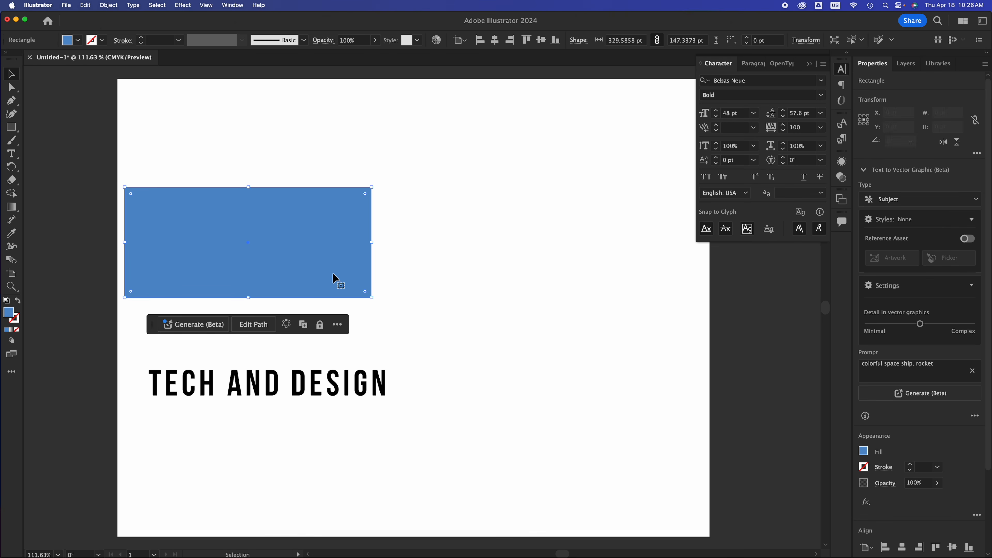
{"action": "left_click_drag", "start_coordinate": [371, 298], "coordinate": [467, 319]}
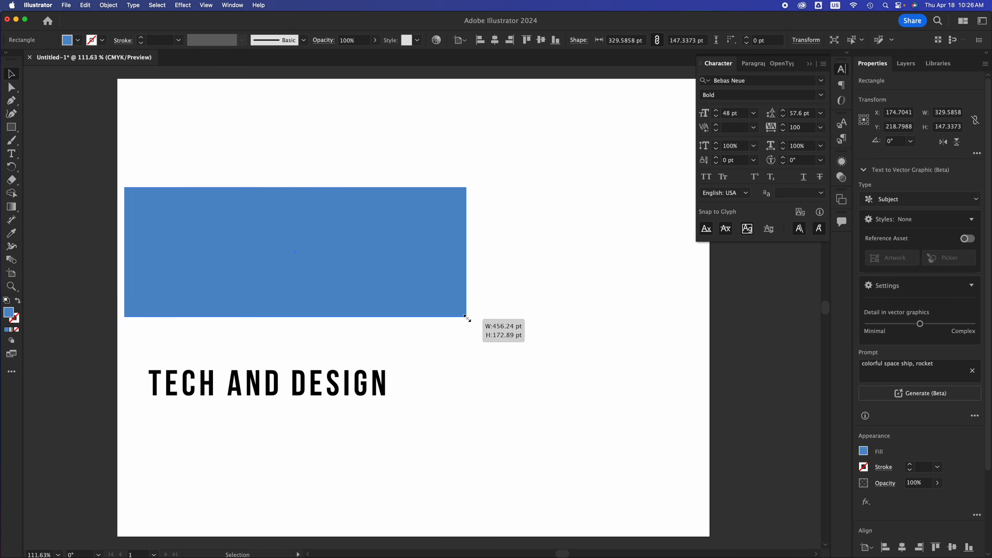
{"action": "left_click", "coordinate": [355, 386]}
{"action": "left_click_drag", "start_coordinate": [318, 386], "coordinate": [383, 385]}
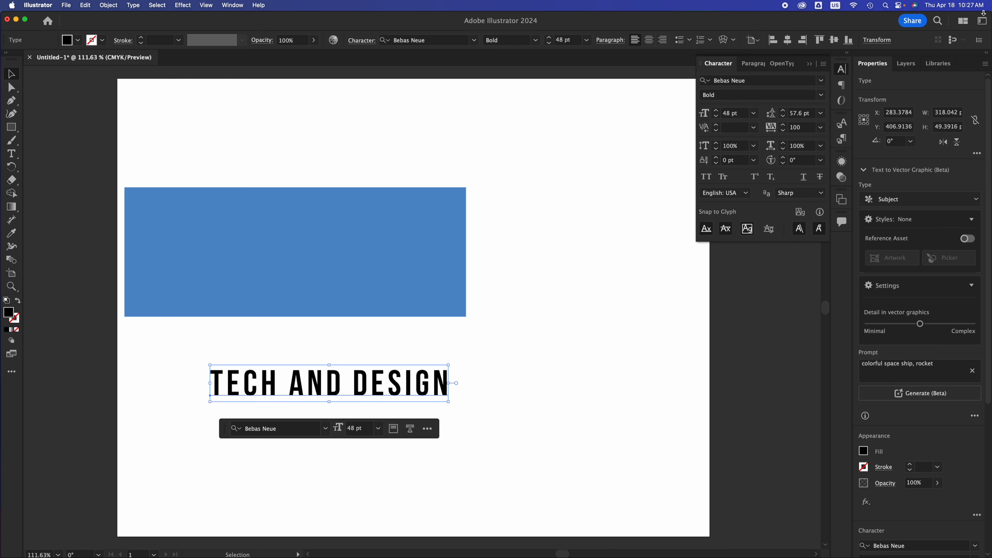
Switch to the Essentials Classic workspace and convert the TECH AND DESIGN text to outlines.
{"action": "left_click", "coordinate": [982, 21]}
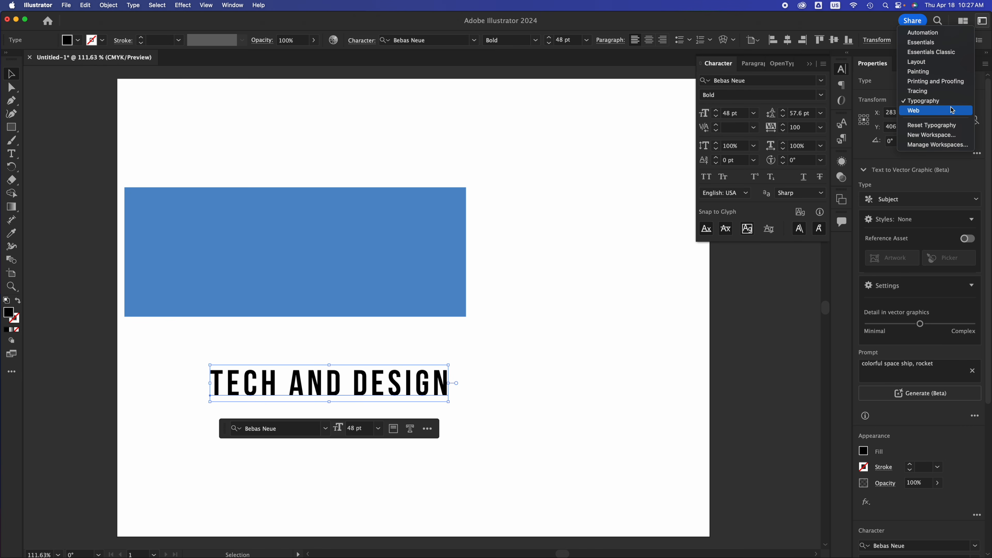
{"action": "left_click", "coordinate": [952, 54]}
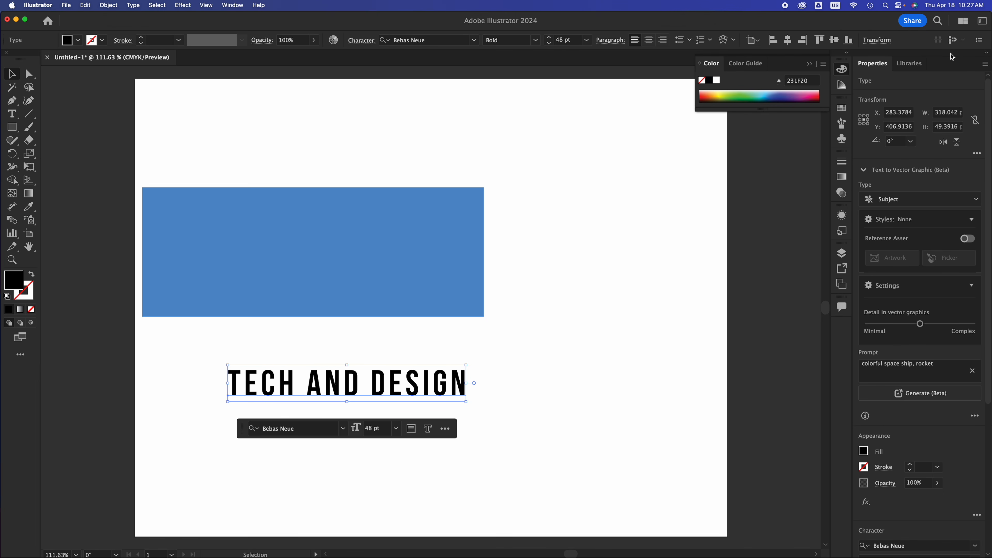
{"action": "scroll", "coordinate": [903, 430], "scroll_direction": "down", "scroll_amount": 5}
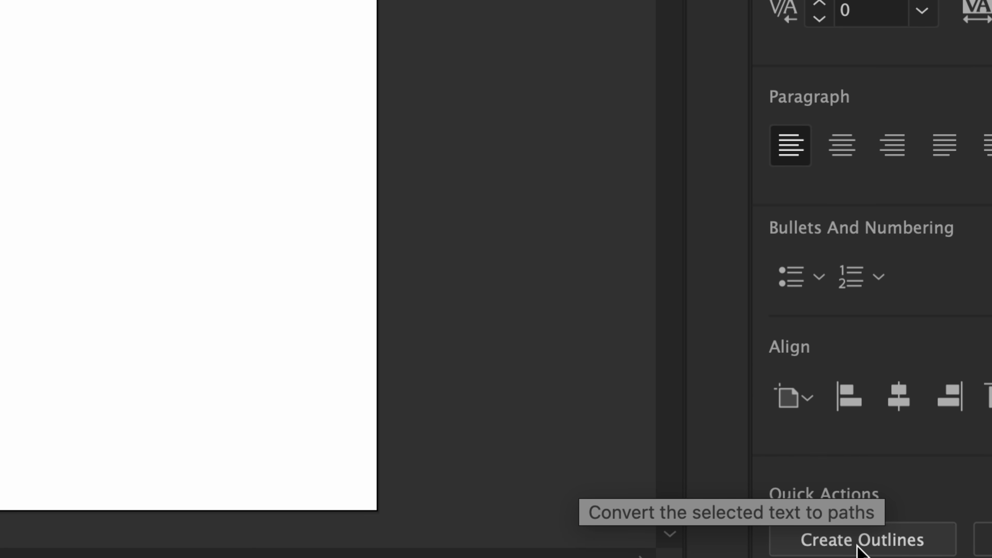
{"action": "left_click", "coordinate": [858, 547]}
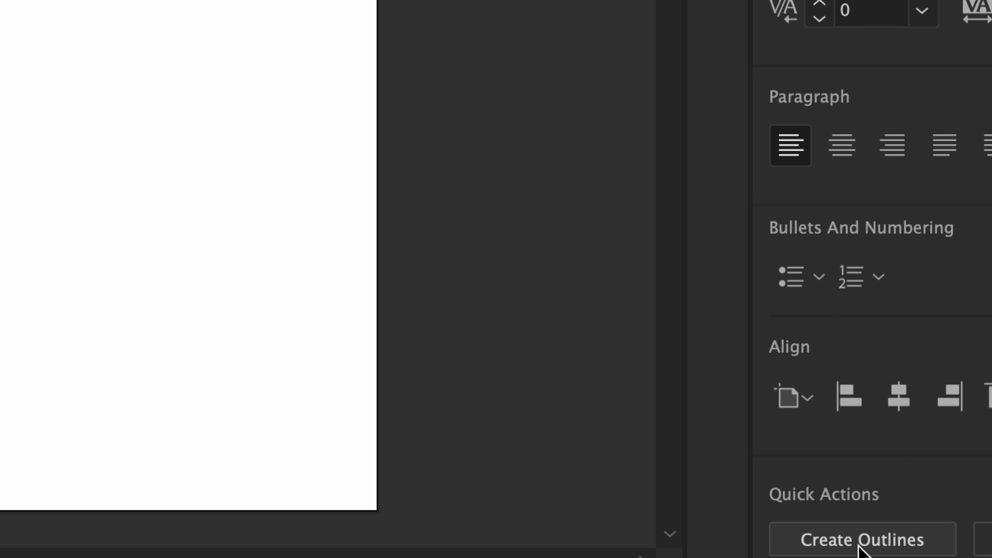
{"action": "left_click", "coordinate": [857, 547]}
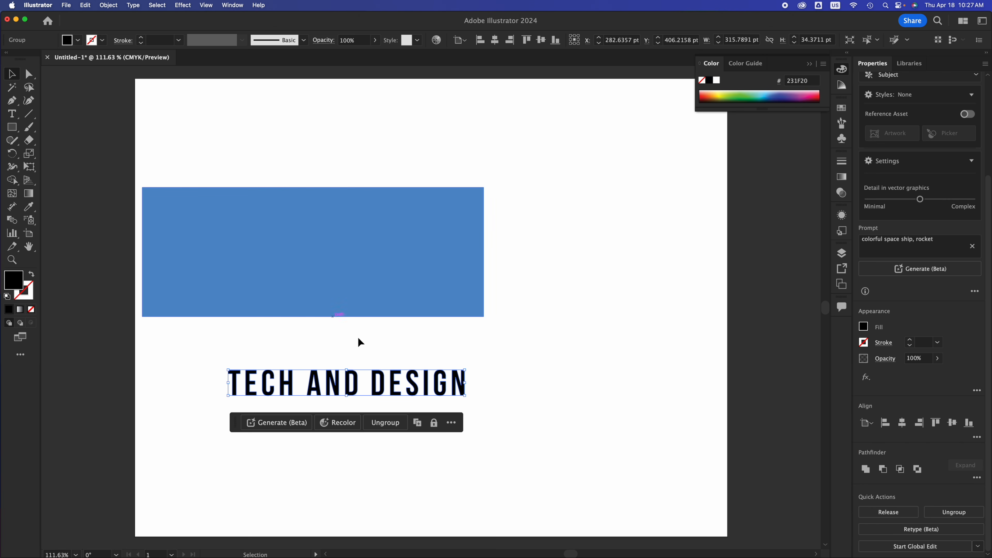
Move the outlined TECH AND DESIGN text onto the blue rectangle.
{"action": "left_click", "coordinate": [508, 370]}
{"action": "left_click", "coordinate": [445, 383]}
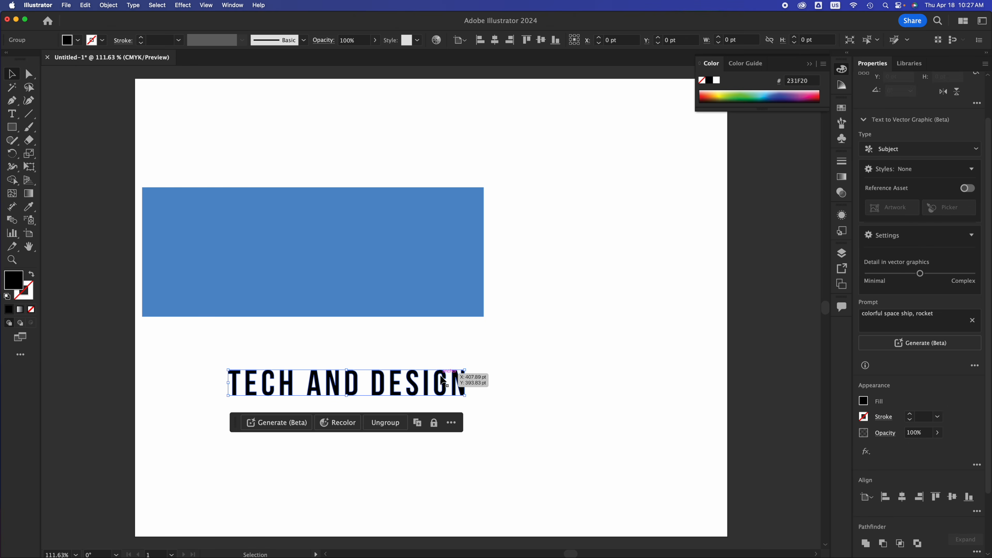
{"action": "mouse_move", "coordinate": [422, 379]}
{"action": "left_mouse_down"}
{"action": "mouse_move", "coordinate": [363, 258]}
{"action": "mouse_move", "coordinate": [392, 392]}
{"action": "mouse_move", "coordinate": [415, 387]}
{"action": "left_mouse_up"}
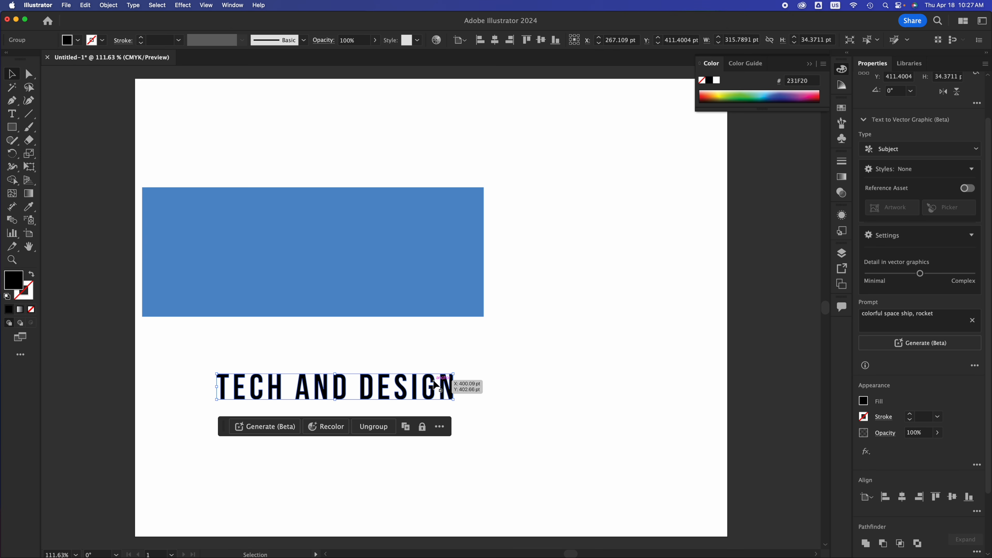
{"action": "left_click_drag", "start_coordinate": [434, 379], "coordinate": [399, 241]}
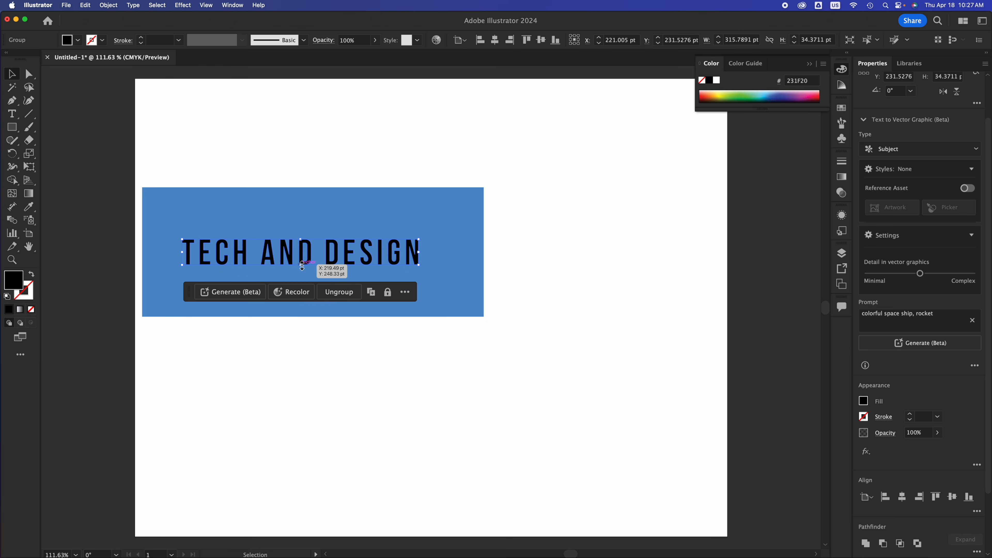
Try stretching the outlined text vertically to about 264 pt tall and undo the change.
{"action": "left_click_drag", "start_coordinate": [302, 267], "coordinate": [300, 438]}
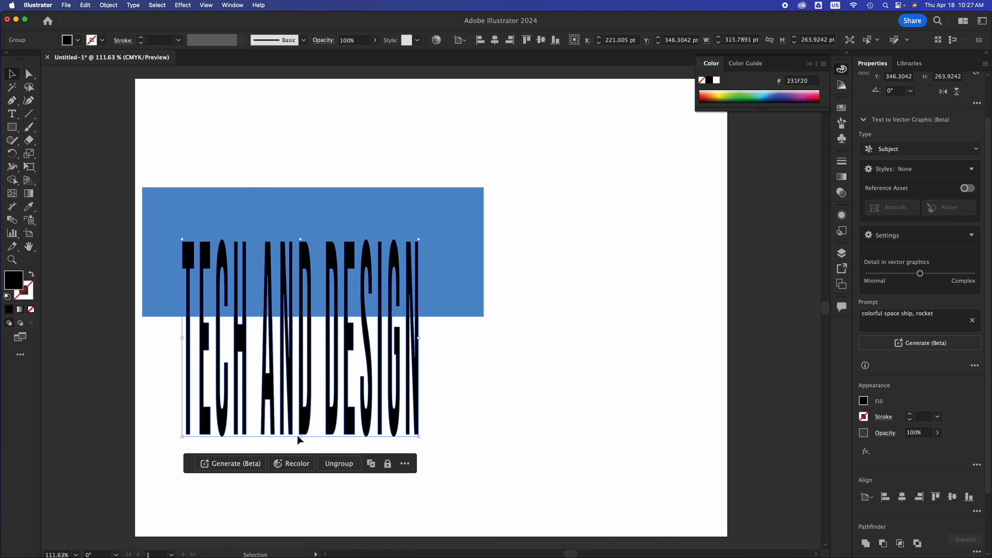
{"action": "key", "text": "super+z"}
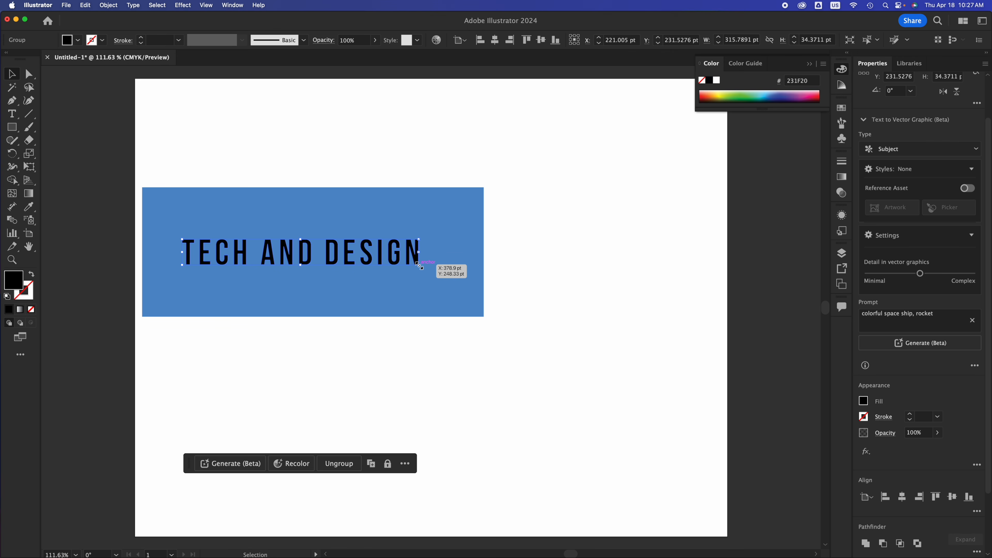
Scale the outlined text up proportionally to about 457 pt wide.
{"action": "left_click_drag", "start_coordinate": [419, 266], "coordinate": [525, 338]}
{"action": "key", "text": "super+a"}
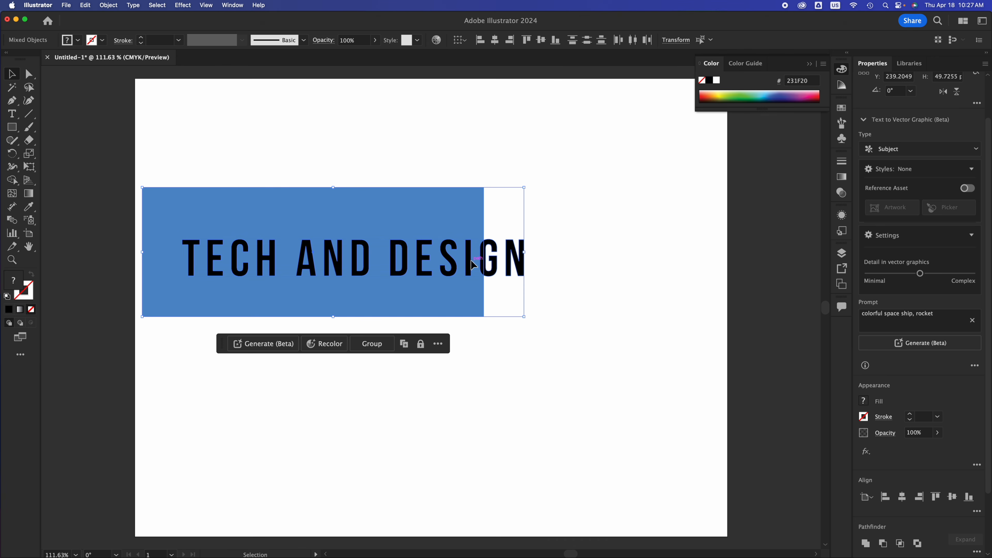
{"action": "left_click", "coordinate": [545, 255]}
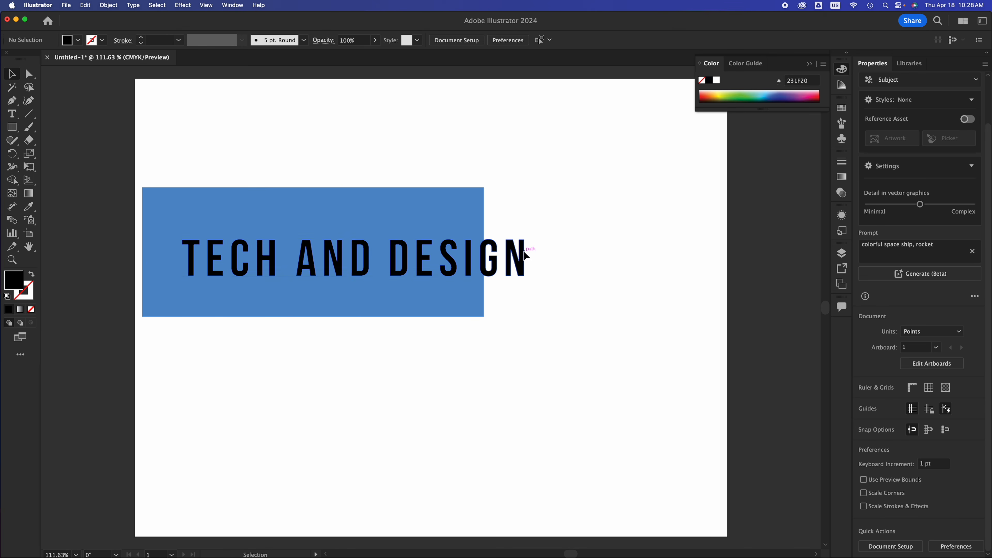
Widen the blue rectangle to about 531 by 173 pt and place the outlined text near its centre.
{"action": "left_click", "coordinate": [525, 256]}
{"action": "left_click_drag", "start_coordinate": [525, 256], "coordinate": [541, 240]}
{"action": "left_click", "coordinate": [485, 256]}
{"action": "left_click", "coordinate": [488, 264]}
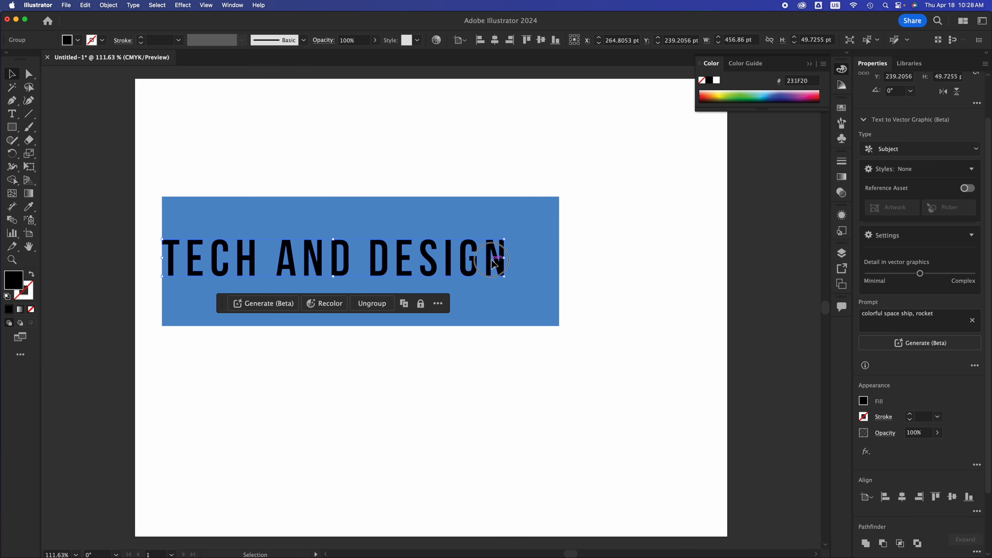
{"action": "left_click_drag", "start_coordinate": [494, 264], "coordinate": [519, 269]}
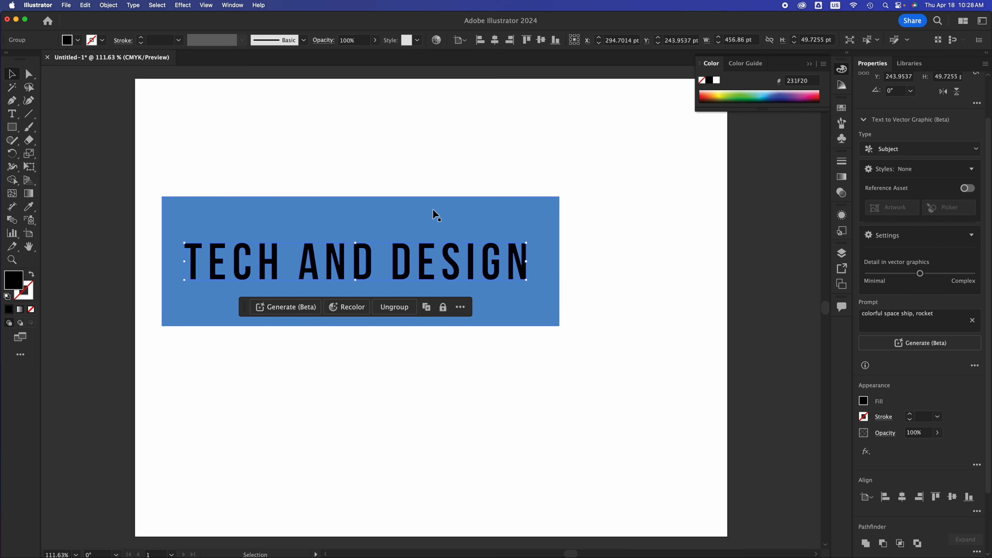
Cut the outlined text out of the blue rectangle with the Minus Front Pathfinder operation.
{"action": "left_click", "coordinate": [548, 255]}
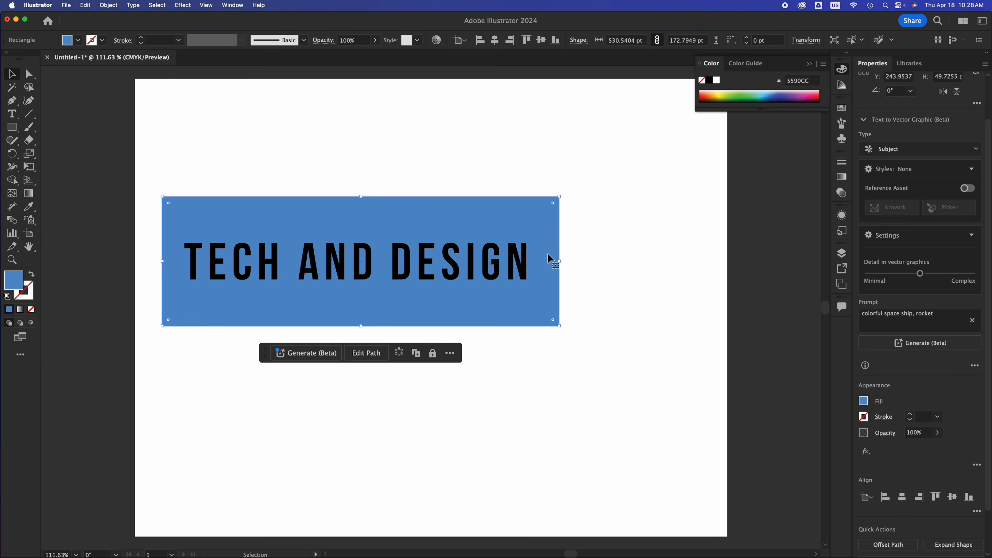
{"action": "left_click", "coordinate": [431, 264], "text": "shift"}
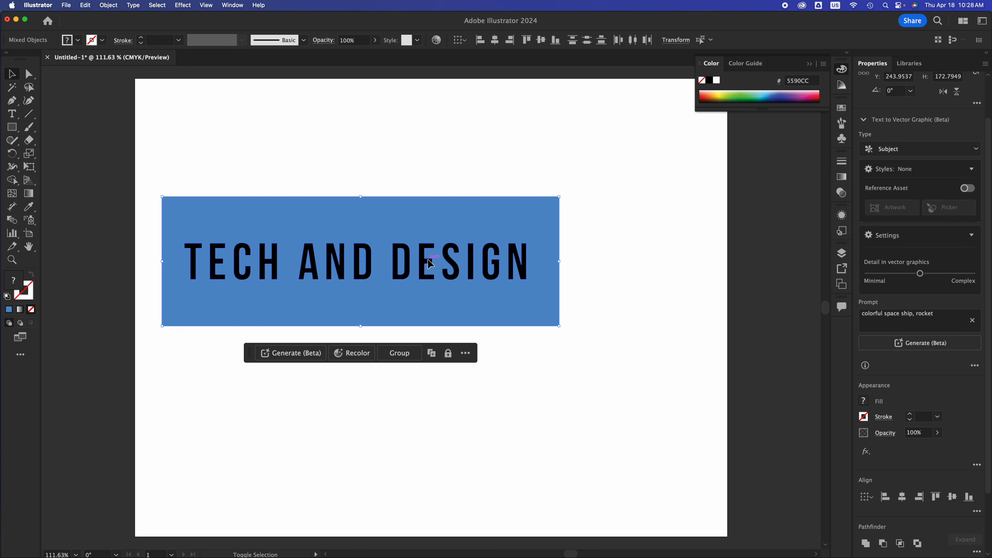
{"action": "left_click_drag", "start_coordinate": [626, 181], "coordinate": [305, 381]}
{"action": "mouse_move", "coordinate": [952, 553]}
{"action": "scroll", "coordinate": [949, 541], "scroll_direction": "down", "scroll_amount": 3}
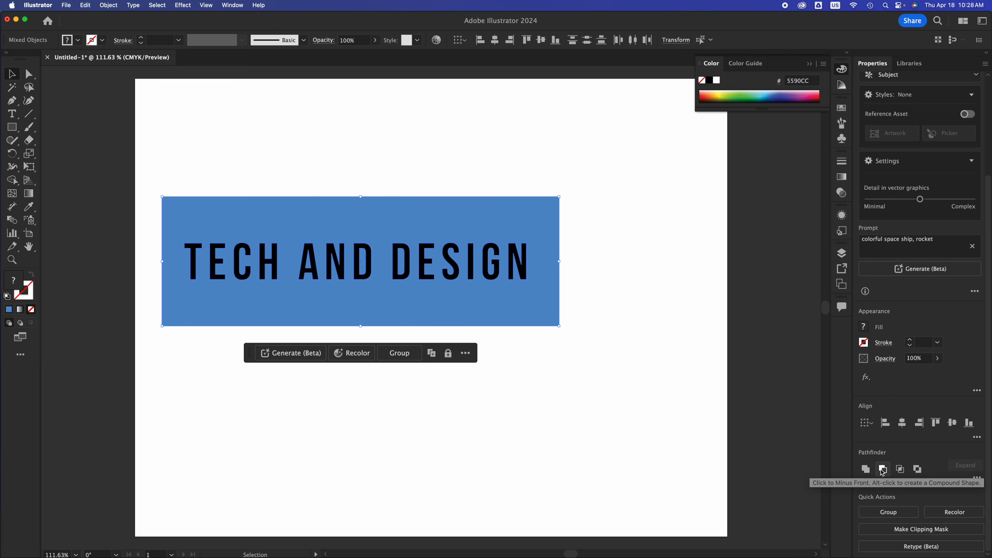
{"action": "left_click", "coordinate": [882, 470]}
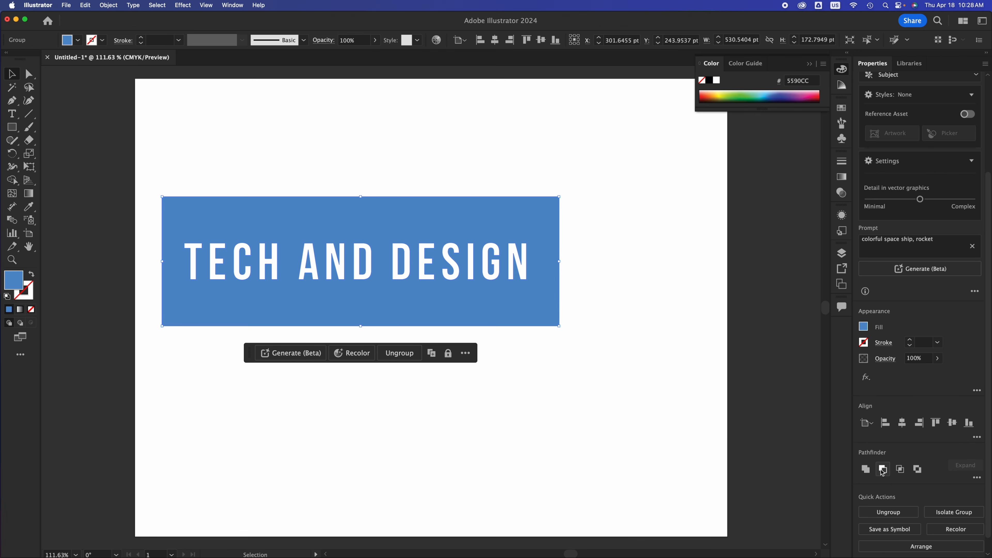
Move the cut-out blue banner slightly down and to the right on the artboard.
{"action": "left_click", "coordinate": [615, 404]}
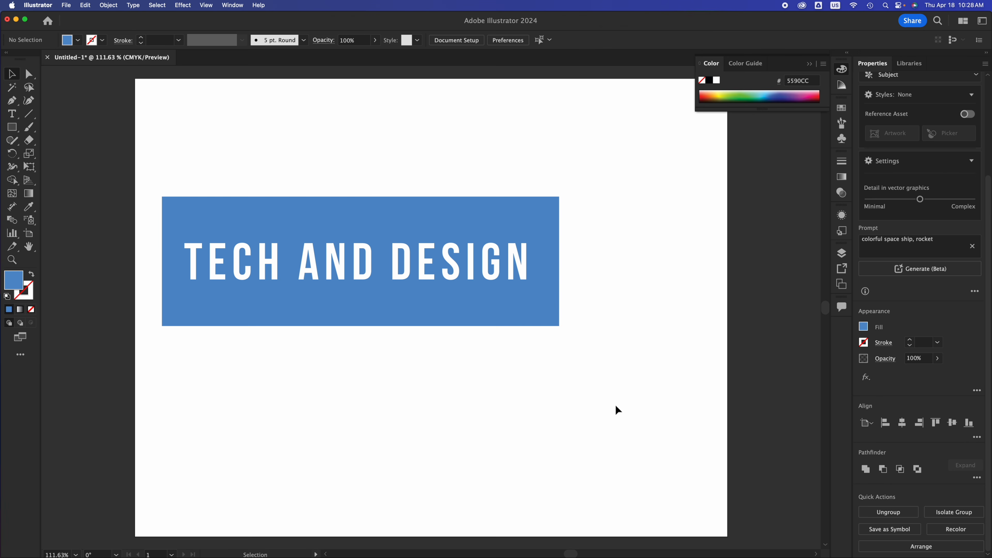
{"action": "left_click", "coordinate": [518, 298]}
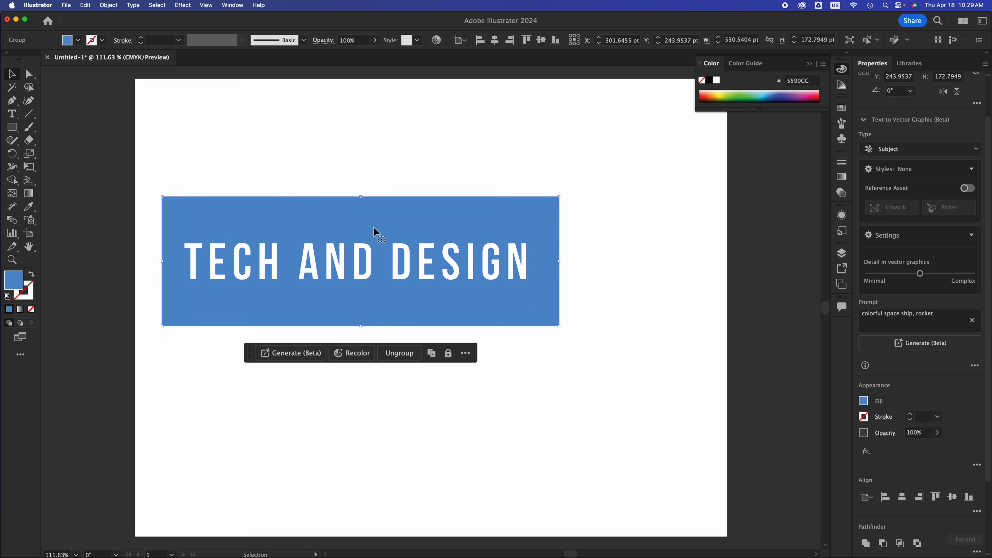
{"action": "left_click_drag", "start_coordinate": [411, 221], "coordinate": [422, 244]}
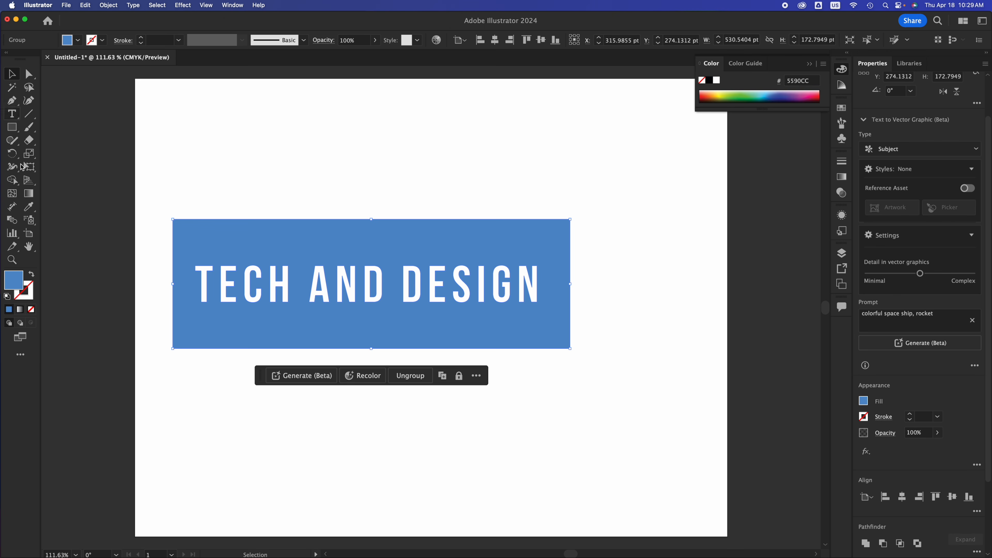
Draw a circle about 305 pt in diameter over the middle of the banner and fill it with pink CC6699.
{"action": "left_click", "coordinate": [23, 283]}
{"action": "mouse_move", "coordinate": [12, 127]}
{"action": "left_mouse_down"}
{"action": "mouse_move", "coordinate": [44, 127]}
{"action": "mouse_move", "coordinate": [44, 153]}
{"action": "left_mouse_up"}
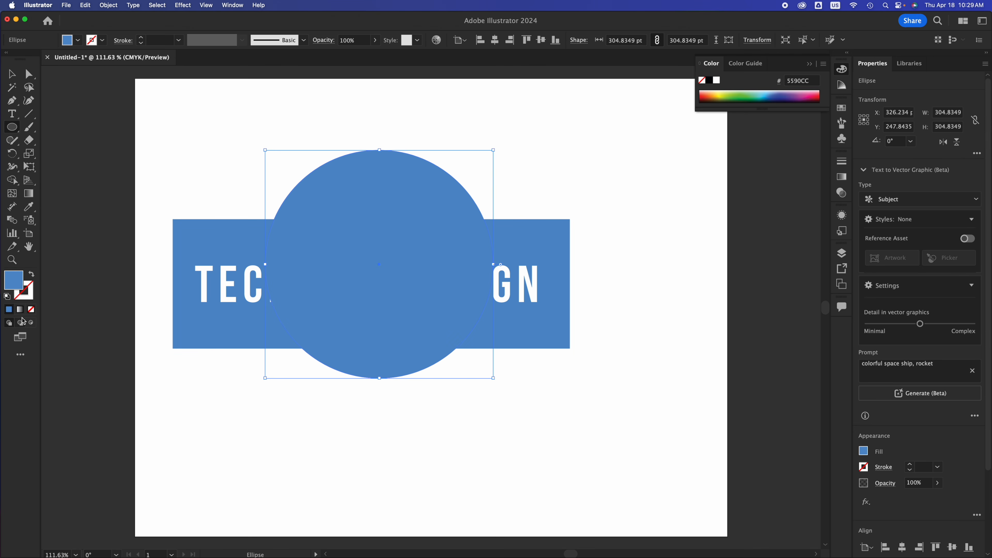
{"action": "double_click", "coordinate": [15, 284]}
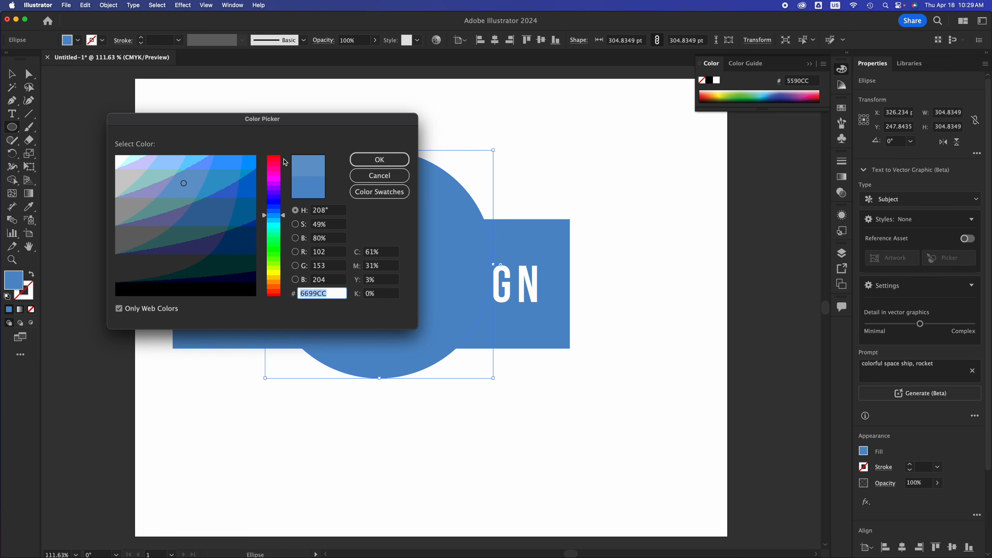
{"action": "left_click", "coordinate": [278, 173]}
{"action": "left_click", "coordinate": [379, 159]}
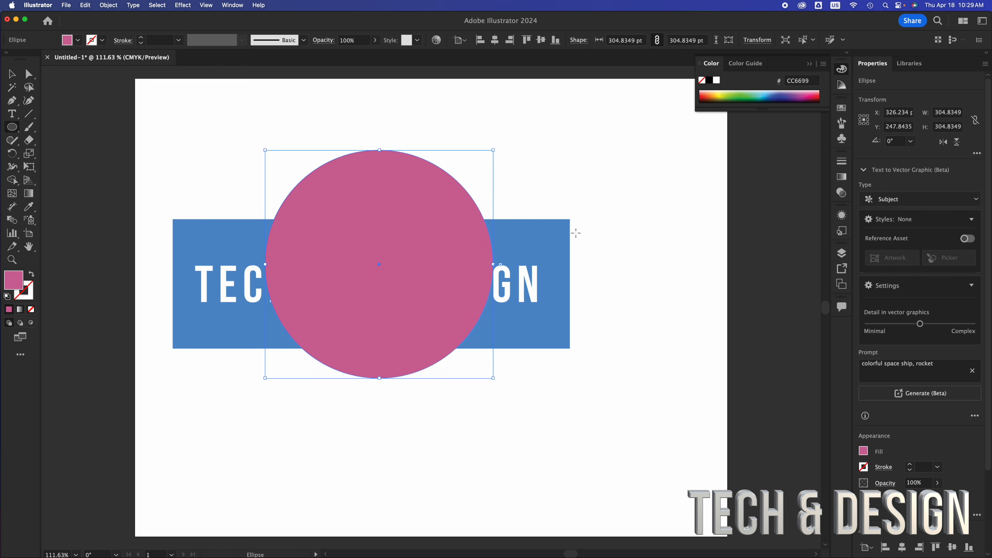
Move the pink circle down and slightly left until it is centred on the blue banner.
{"action": "left_click", "coordinate": [675, 230]}
{"action": "left_click", "coordinate": [538, 247]}
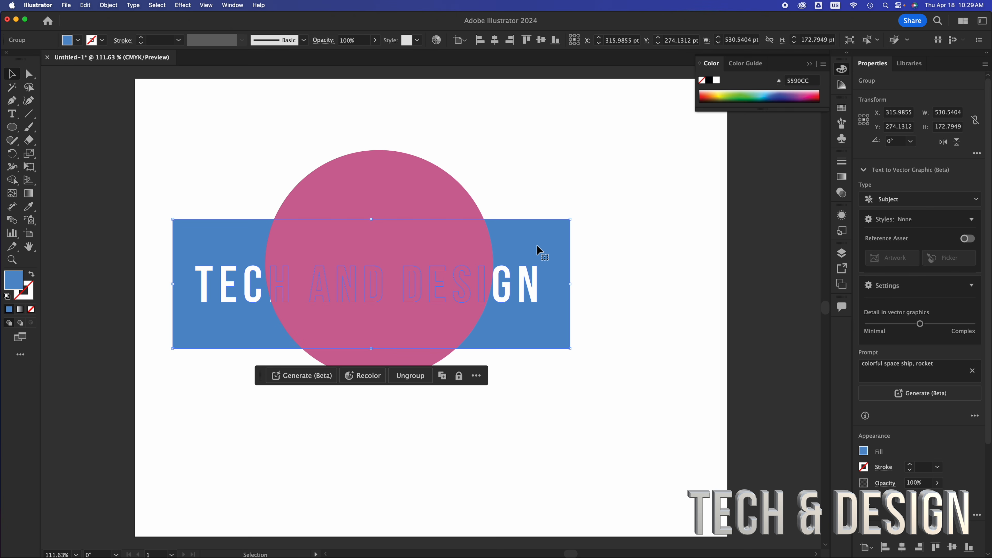
{"action": "mouse_move", "coordinate": [422, 197]}
{"action": "left_mouse_down"}
{"action": "mouse_move", "coordinate": [409, 199]}
{"action": "mouse_move", "coordinate": [418, 202]}
{"action": "left_mouse_up"}
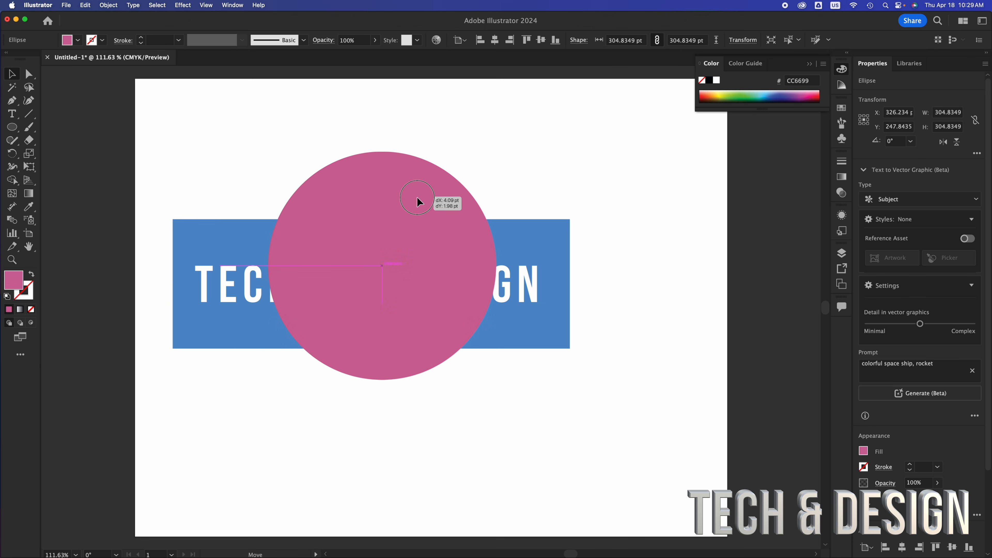
{"action": "left_click_drag", "start_coordinate": [418, 198], "coordinate": [406, 212]}
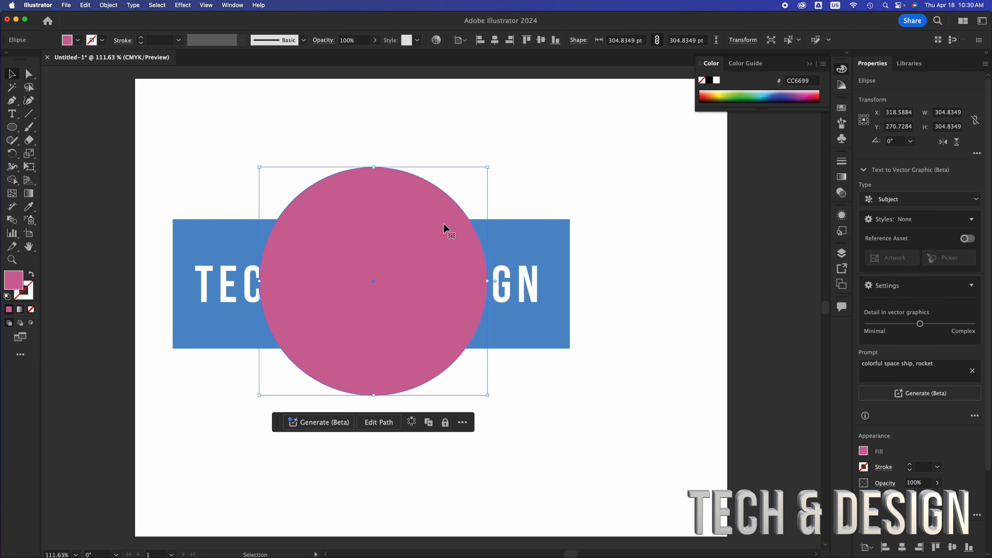
{"action": "left_click", "coordinate": [510, 238]}
{"action": "left_click", "coordinate": [341, 191]}
{"action": "left_click_drag", "start_coordinate": [367, 195], "coordinate": [368, 202]}
Send the pink circle to the back and shift it sideways until it sits behind the word DESIGN.
{"action": "right_click", "coordinate": [369, 206]}
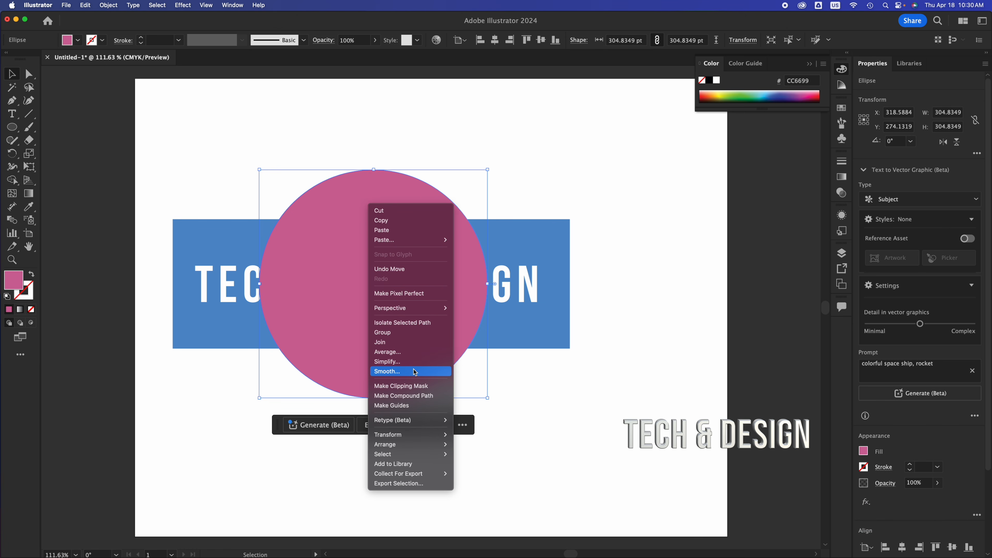
{"action": "mouse_move", "coordinate": [416, 446]}
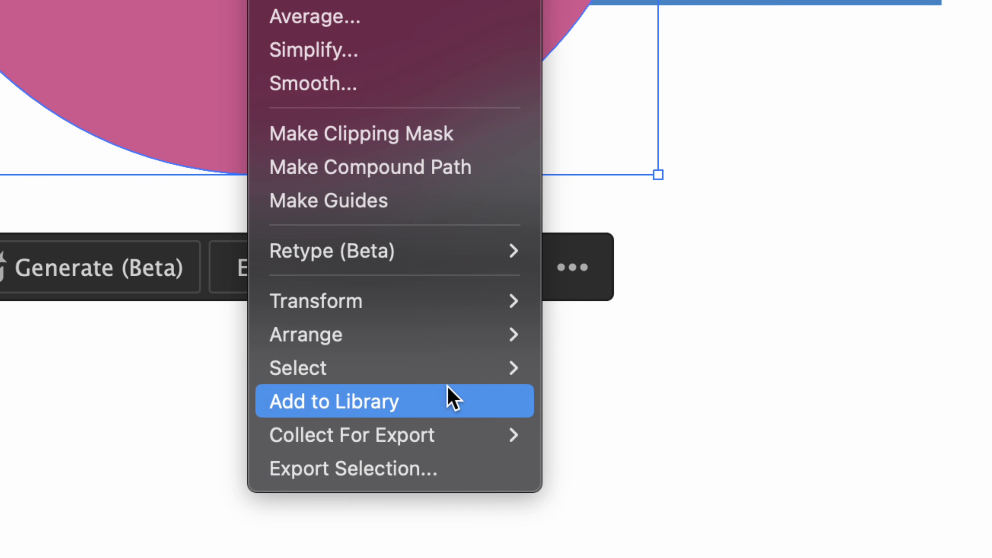
{"action": "mouse_move", "coordinate": [444, 337]}
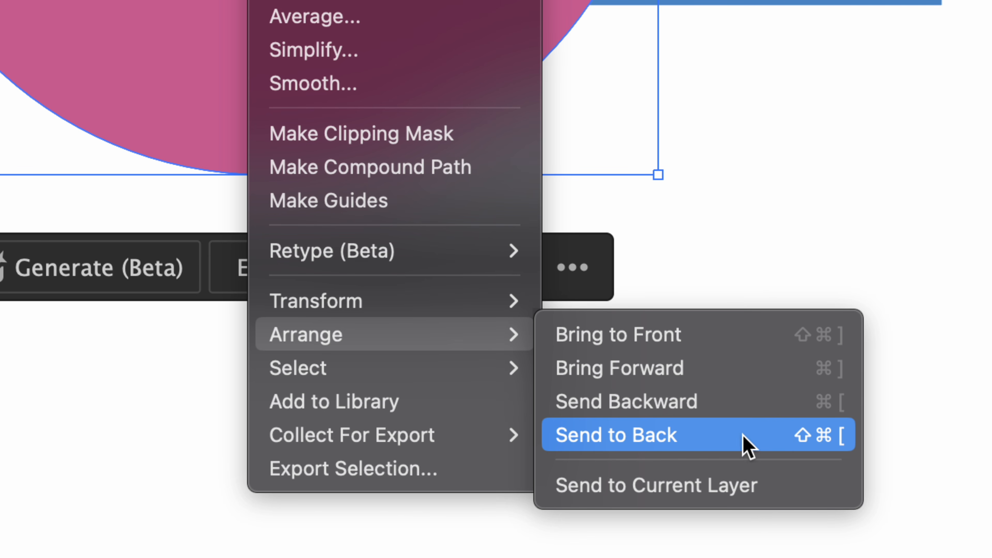
{"action": "left_click", "coordinate": [688, 447]}
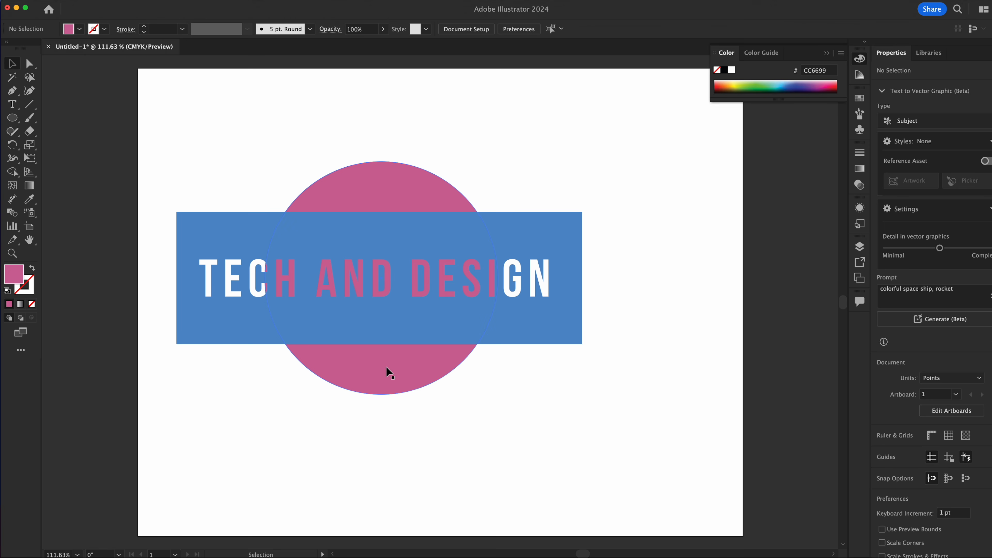
{"action": "left_click_drag", "start_coordinate": [390, 374], "coordinate": [522, 368]}
{"action": "left_click", "coordinate": [337, 438]}
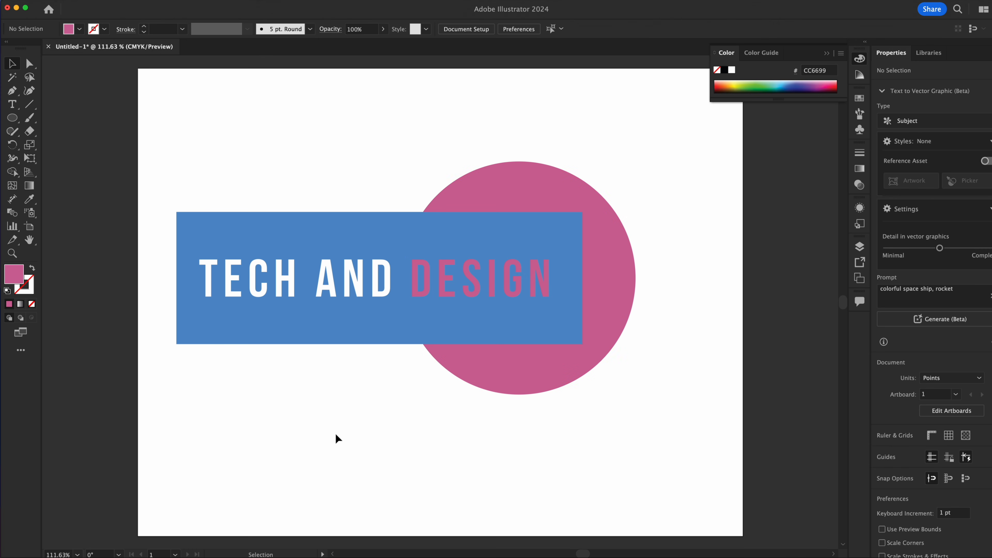
Fill the circle with magenta EC008C and try CMYK Cyan as the fill for the banner.
{"action": "left_click", "coordinate": [523, 386]}
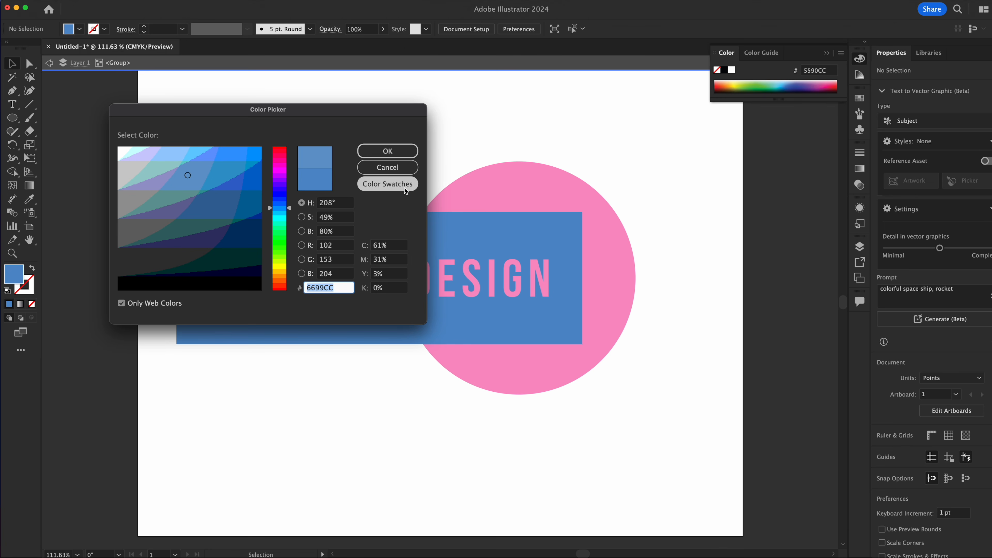
{"action": "left_click", "coordinate": [400, 185]}
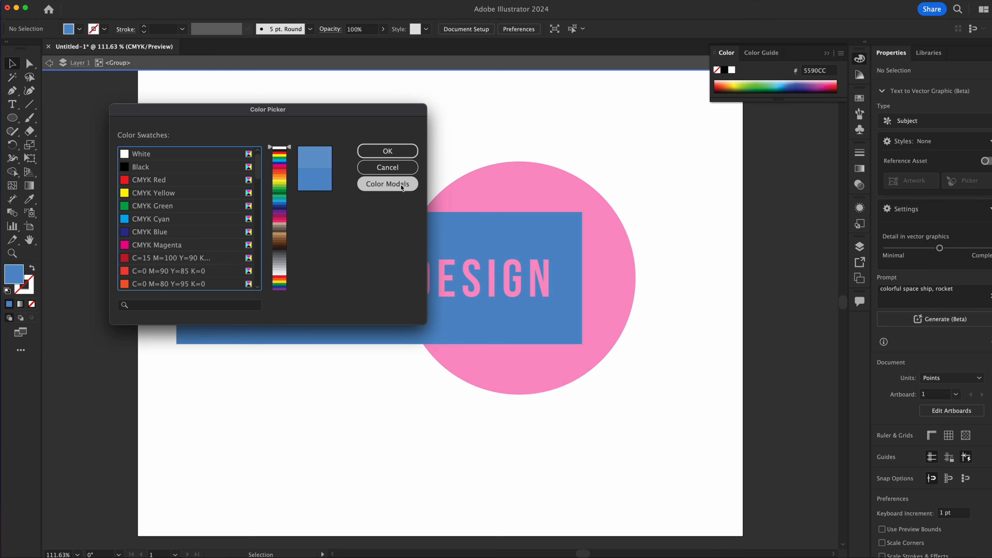
{"action": "left_click", "coordinate": [146, 222]}
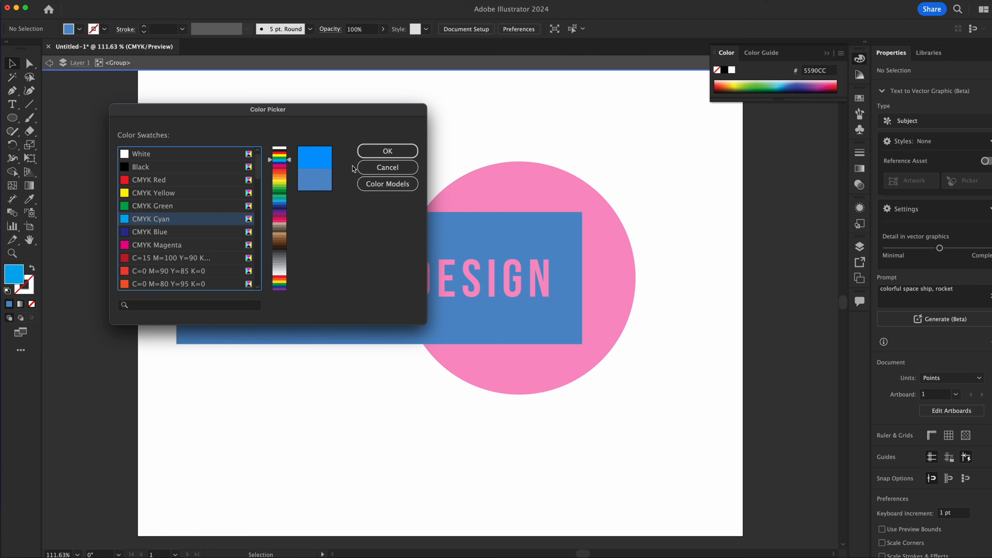
{"action": "left_click", "coordinate": [408, 151]}
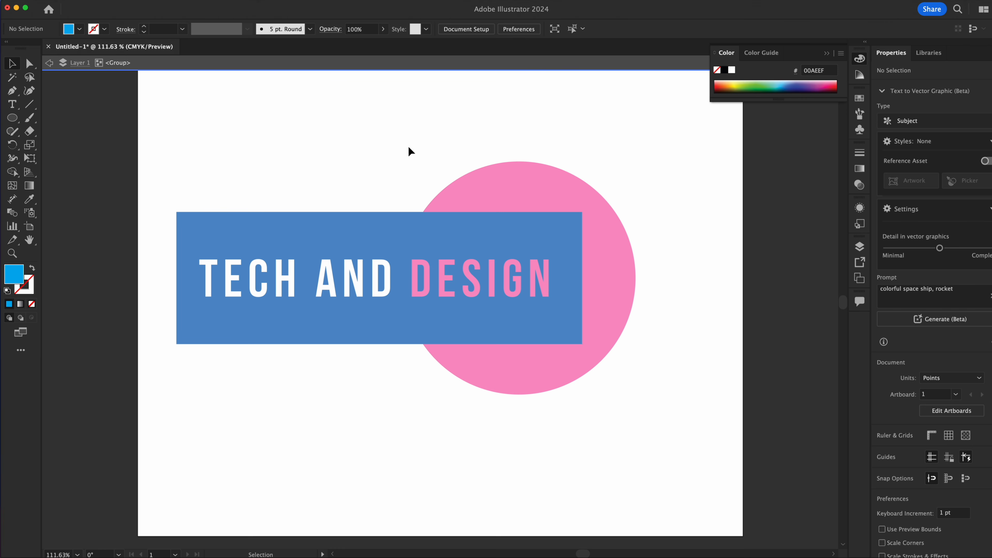
{"action": "double_click", "coordinate": [496, 117]}
Nudge the magenta circle slightly down and left, and place a copy of it over the banner's left end.
{"action": "left_click", "coordinate": [630, 301]}
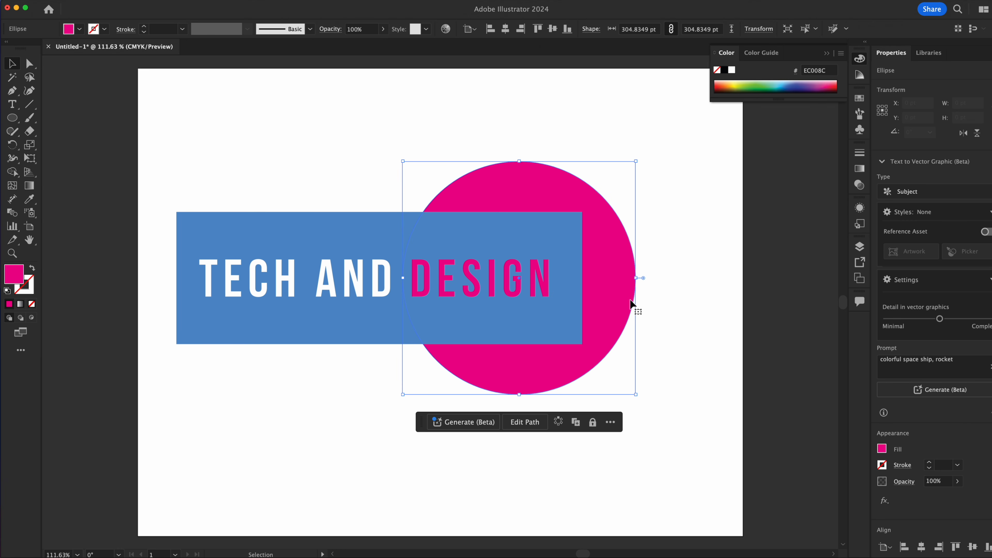
{"action": "mouse_move", "coordinate": [625, 303]}
{"action": "left_mouse_down"}
{"action": "mouse_move", "coordinate": [314, 306]}
{"action": "mouse_move", "coordinate": [678, 309]}
{"action": "mouse_move", "coordinate": [246, 314]}
{"action": "mouse_move", "coordinate": [561, 300]}
{"action": "mouse_move", "coordinate": [724, 312]}
{"action": "mouse_move", "coordinate": [545, 326]}
{"action": "mouse_move", "coordinate": [416, 239]}
{"action": "mouse_move", "coordinate": [613, 238]}
{"action": "mouse_move", "coordinate": [583, 372]}
{"action": "mouse_move", "coordinate": [521, 246]}
{"action": "mouse_move", "coordinate": [655, 312]}
{"action": "mouse_move", "coordinate": [617, 306]}
{"action": "left_mouse_up"}
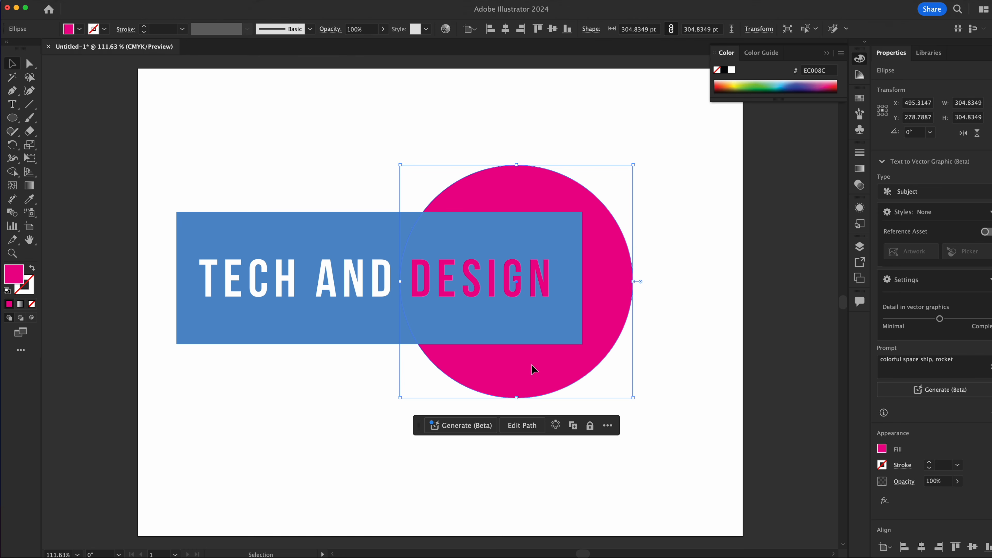
{"action": "left_click_drag", "start_coordinate": [532, 370], "coordinate": [278, 371]}
Fill the copied circle with the orange swatch C=0 M=50 Y=100 K=0.
{"action": "double_click", "coordinate": [278, 371]}
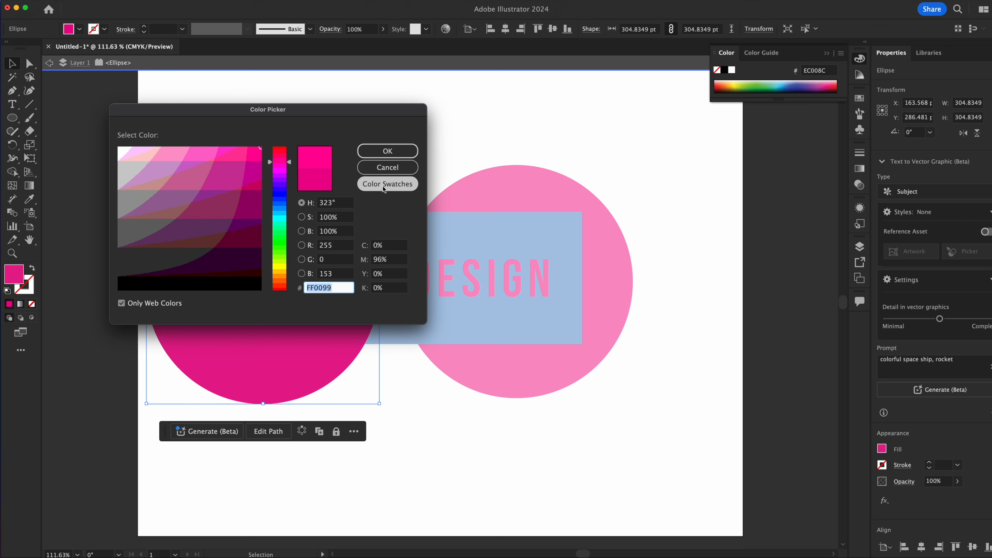
{"action": "left_click", "coordinate": [383, 186]}
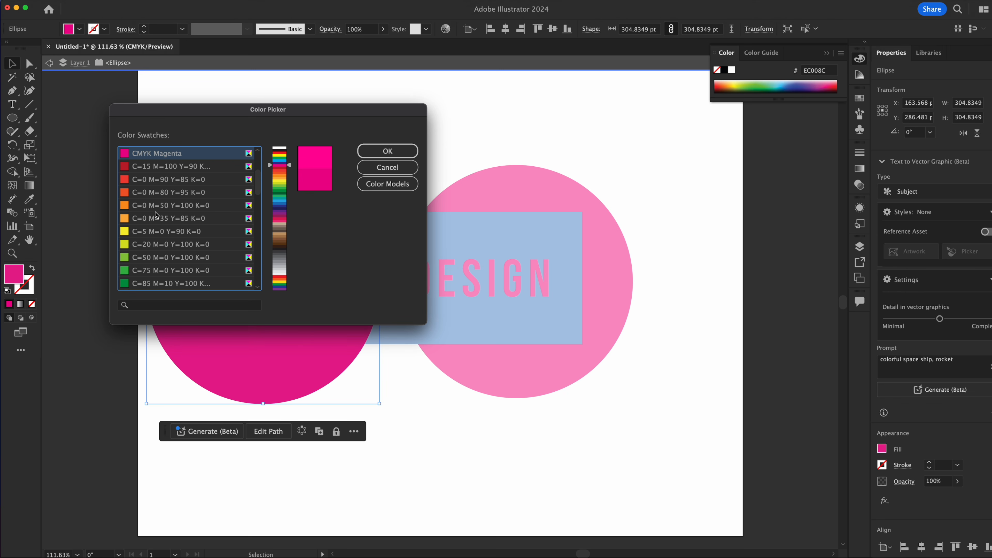
{"action": "left_click", "coordinate": [141, 206]}
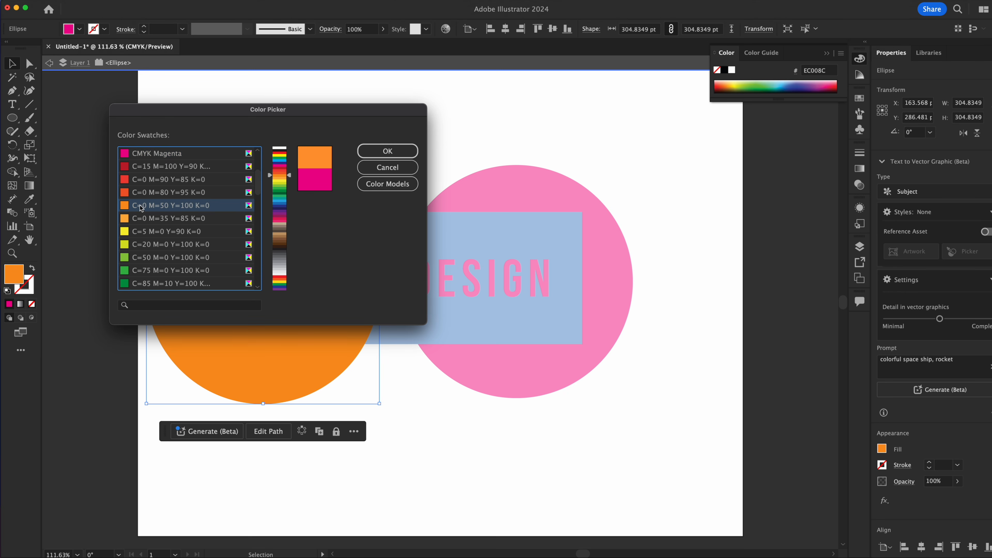
{"action": "double_click", "coordinate": [397, 149]}
Move the orange circle so it covers the word AND and overlaps the magenta circle.
{"action": "left_click_drag", "start_coordinate": [276, 196], "coordinate": [440, 183]}
{"action": "left_click", "coordinate": [472, 169]}
{"action": "left_click", "coordinate": [449, 180]}
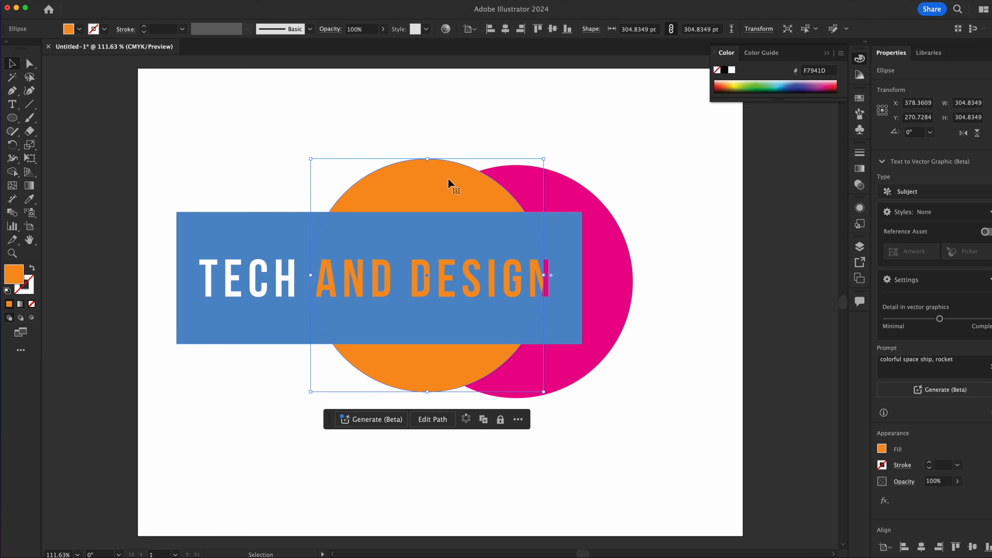
Try the orange circle in front of everything, undo it, and send the circle backward behind the magenta circle.
{"action": "key", "text": "a"}
{"action": "key", "text": "super+shift+bracketright"}
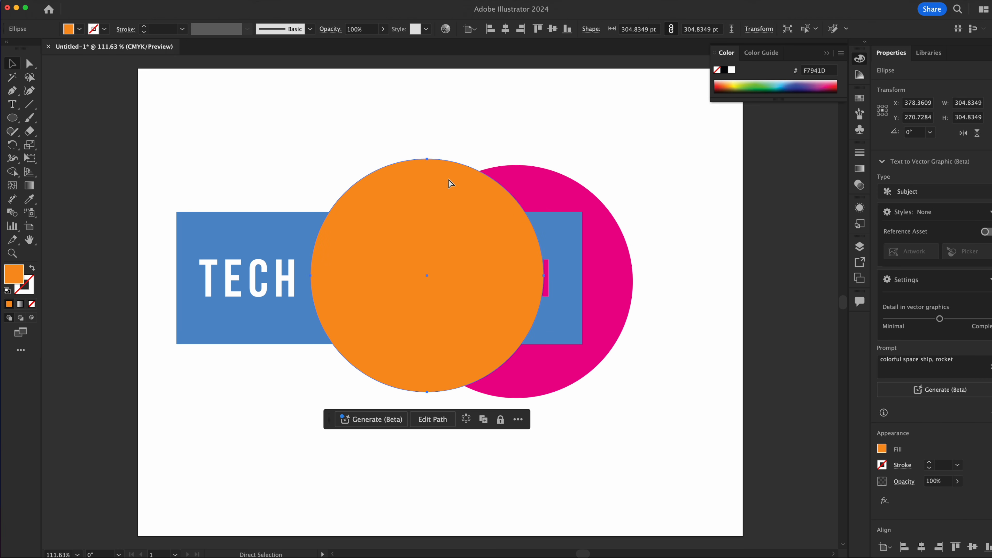
{"action": "key", "text": "super+z"}
{"action": "key", "text": "super+bracketleft"}
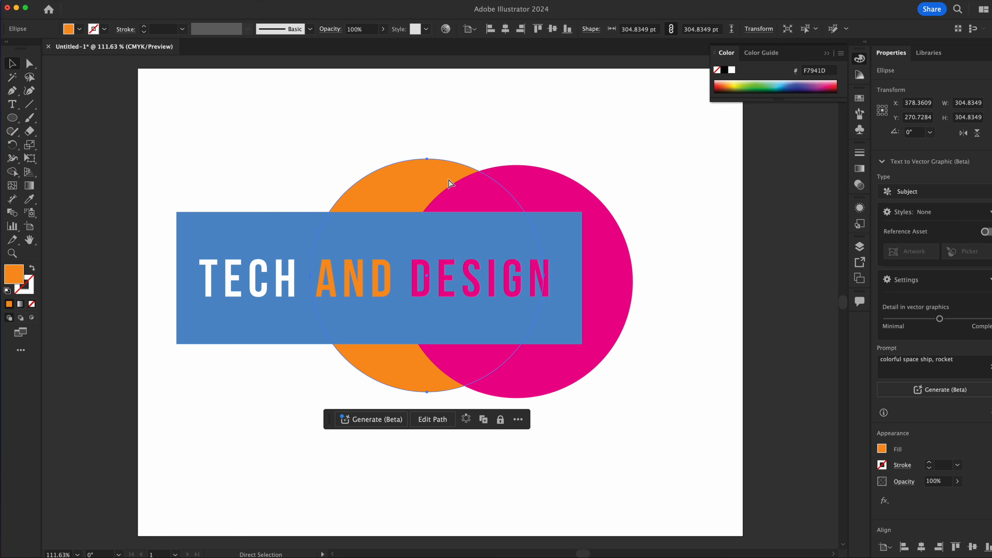
{"action": "key", "text": "super+z"}
{"action": "key", "text": "super+bracketleft"}
{"action": "key", "text": "super+bracketright"}
{"action": "key", "text": "super+bracketright"}
{"action": "key", "text": "super+bracketleft"}
{"action": "key", "text": "super+bracketleft"}
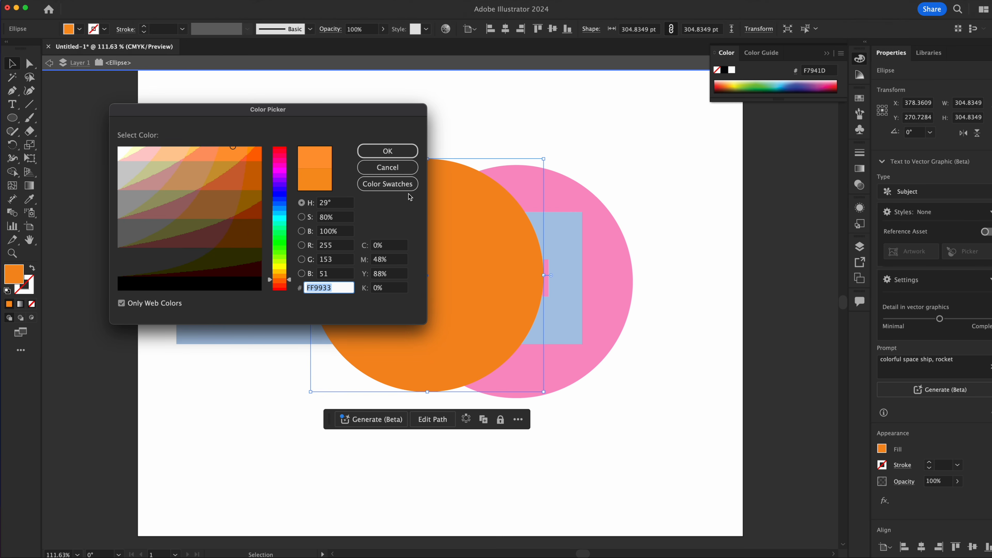
Fill the orange circle with the Black swatch.
{"action": "left_click", "coordinate": [404, 186]}
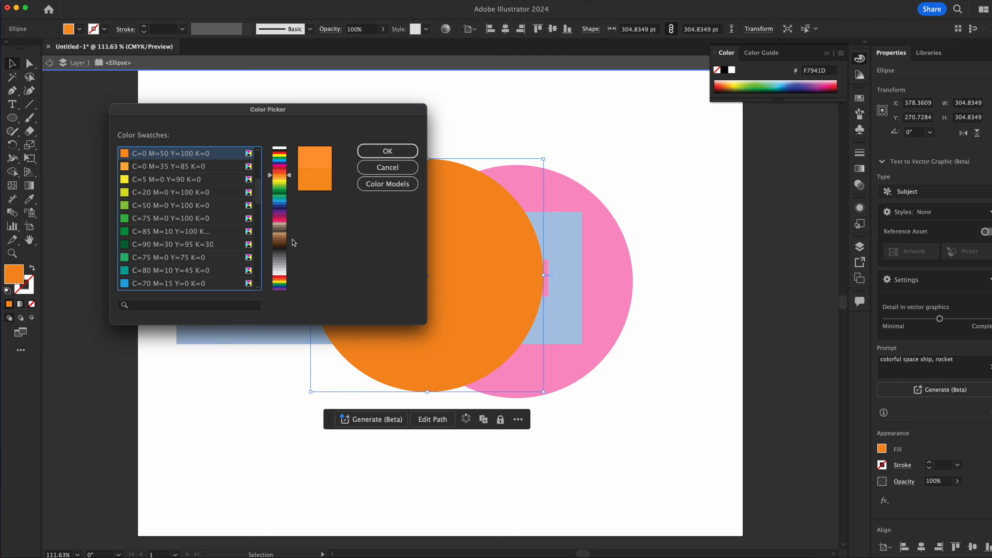
{"action": "scroll", "coordinate": [192, 263], "scroll_direction": "up", "scroll_amount": 5}
{"action": "left_click", "coordinate": [147, 168]}
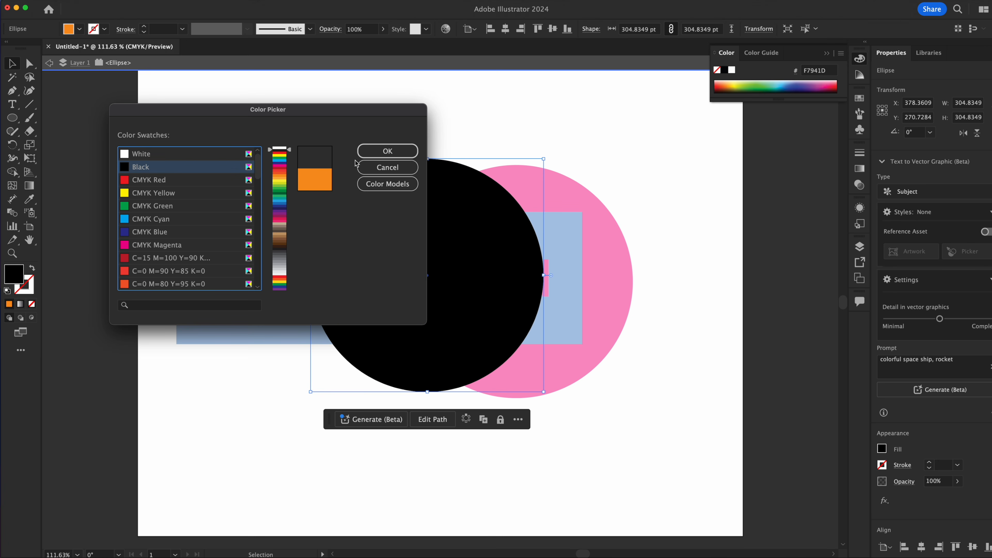
{"action": "left_click", "coordinate": [387, 150]}
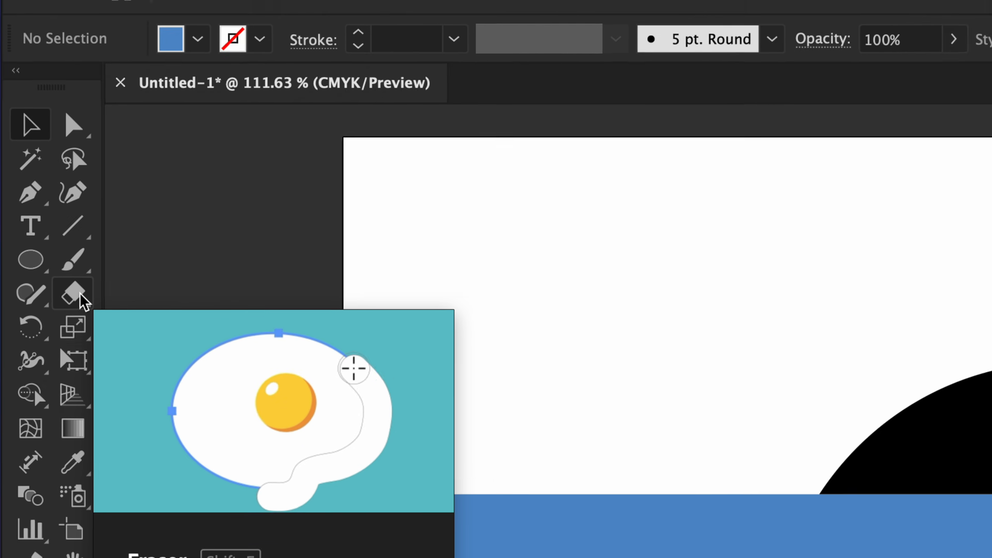
Erase wavy strokes across the lower part of the banner and circles, and a curve across the magenta circle's upper right with the Eraser.
{"action": "left_click", "coordinate": [105, 293]}
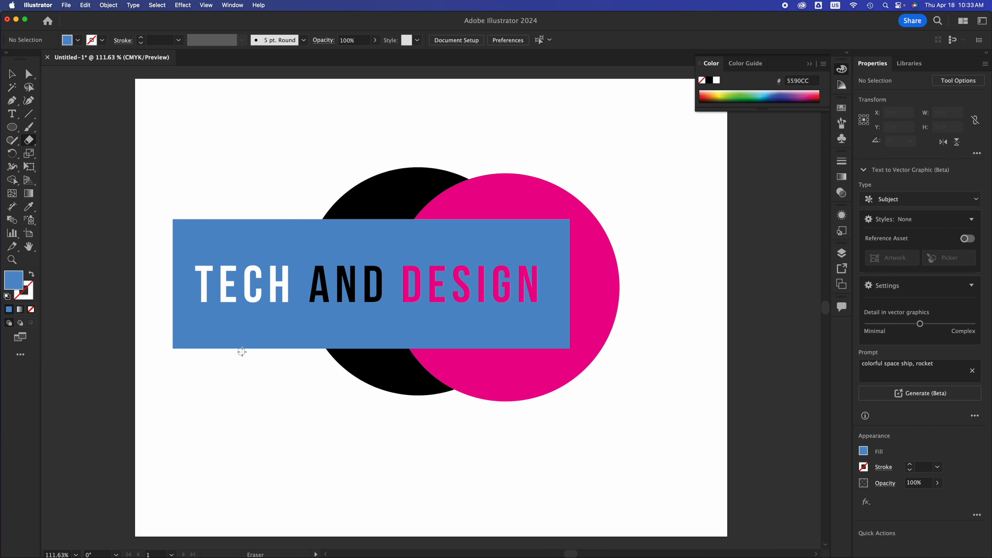
{"action": "left_click_drag", "start_coordinate": [245, 356], "coordinate": [162, 310]}
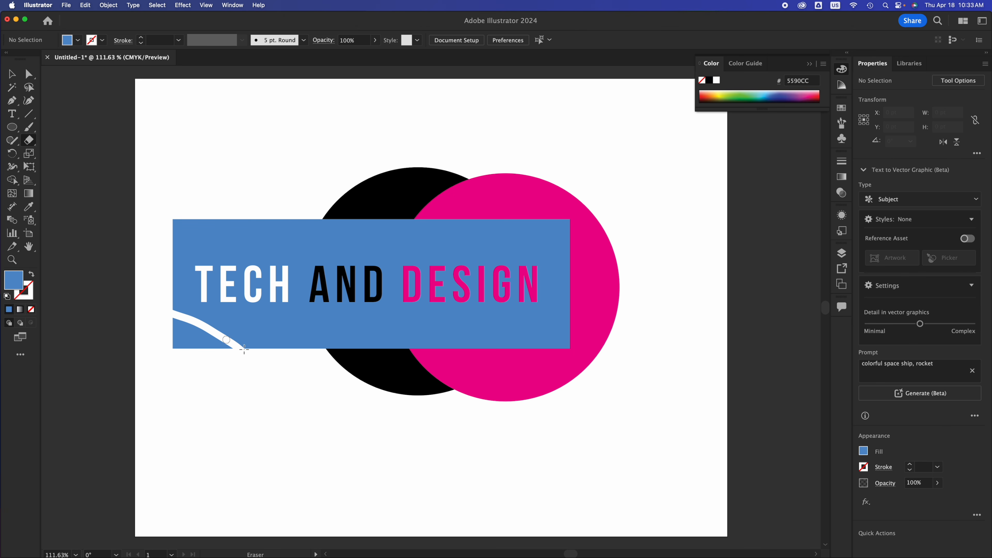
{"action": "mouse_move", "coordinate": [255, 356]}
{"action": "left_mouse_down"}
{"action": "mouse_move", "coordinate": [294, 327]}
{"action": "mouse_move", "coordinate": [364, 324]}
{"action": "mouse_move", "coordinate": [399, 344]}
{"action": "mouse_move", "coordinate": [467, 324]}
{"action": "mouse_move", "coordinate": [498, 347]}
{"action": "mouse_move", "coordinate": [544, 345]}
{"action": "mouse_move", "coordinate": [581, 326]}
{"action": "mouse_move", "coordinate": [583, 361]}
{"action": "mouse_move", "coordinate": [549, 392]}
{"action": "mouse_move", "coordinate": [496, 398]}
{"action": "mouse_move", "coordinate": [463, 362]}
{"action": "mouse_move", "coordinate": [416, 349]}
{"action": "mouse_move", "coordinate": [371, 391]}
{"action": "mouse_move", "coordinate": [290, 399]}
{"action": "left_mouse_up"}
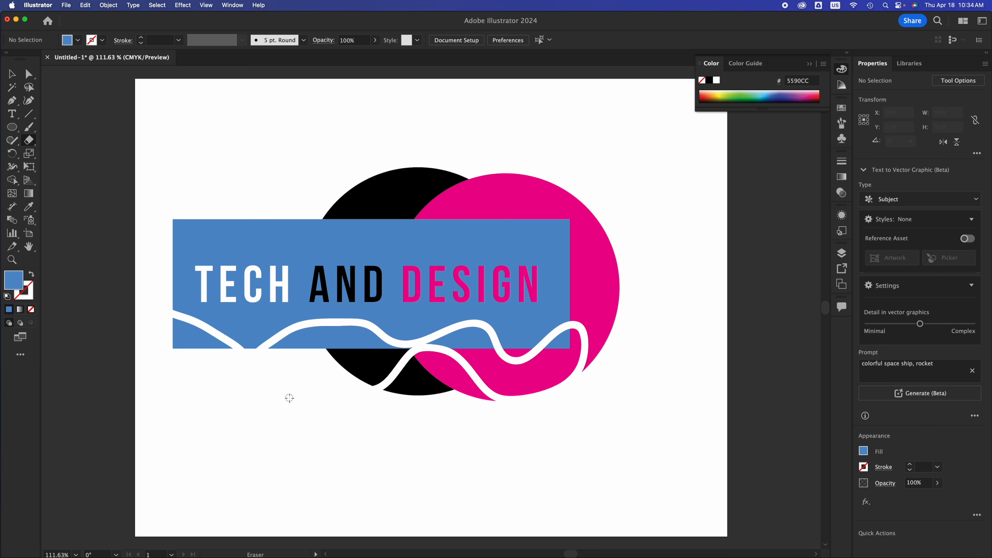
{"action": "mouse_move", "coordinate": [533, 164]}
{"action": "left_mouse_down"}
{"action": "mouse_move", "coordinate": [642, 290]}
{"action": "mouse_move", "coordinate": [664, 297]}
{"action": "left_mouse_up"}
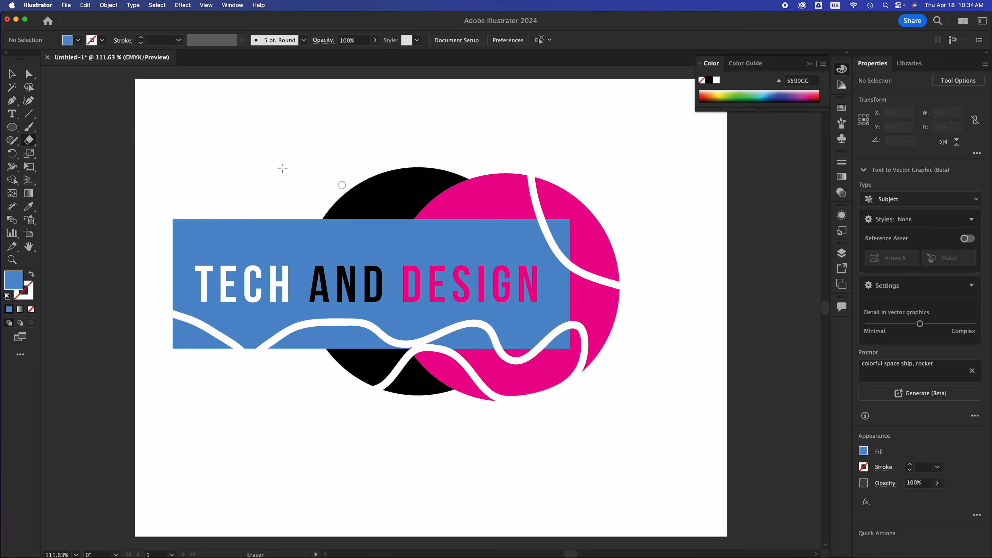
Place a copy of the upper black circle fragment to the lower left of the banner and delete it.
{"action": "left_click", "coordinate": [11, 74]}
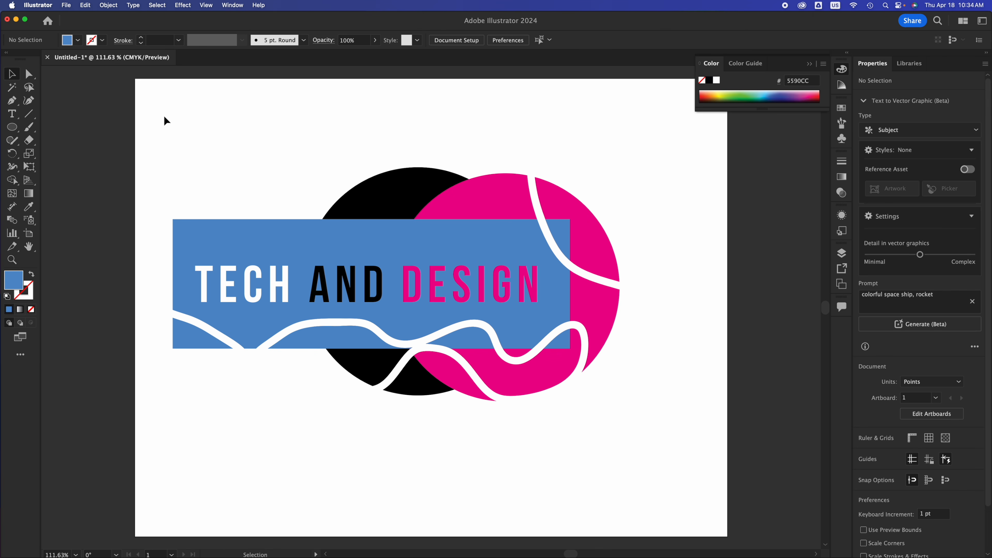
{"action": "left_click", "coordinate": [375, 191]}
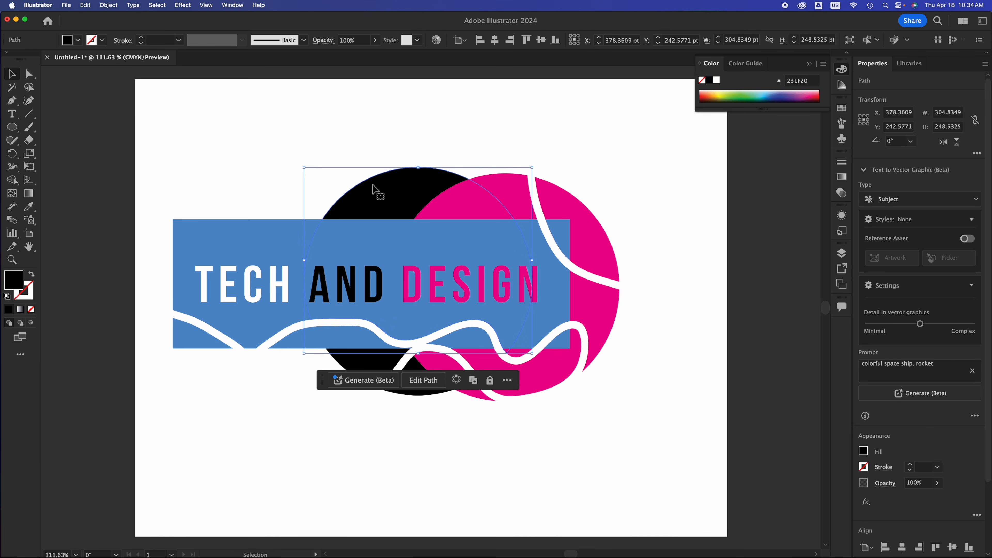
{"action": "left_click_drag", "start_coordinate": [374, 189], "coordinate": [185, 375]}
{"action": "left_click_drag", "start_coordinate": [261, 482], "coordinate": [187, 315]}
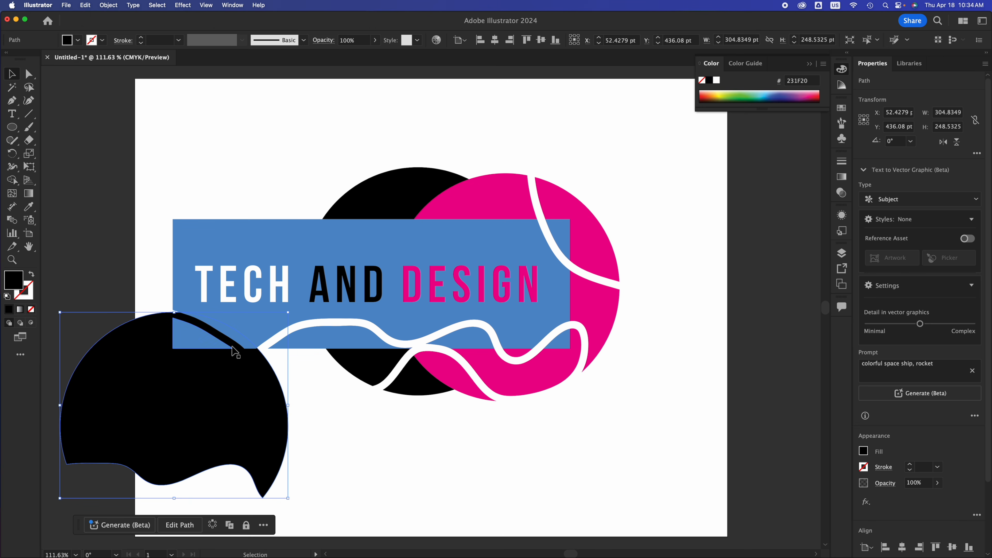
{"action": "left_click_drag", "start_coordinate": [248, 414], "coordinate": [311, 421]}
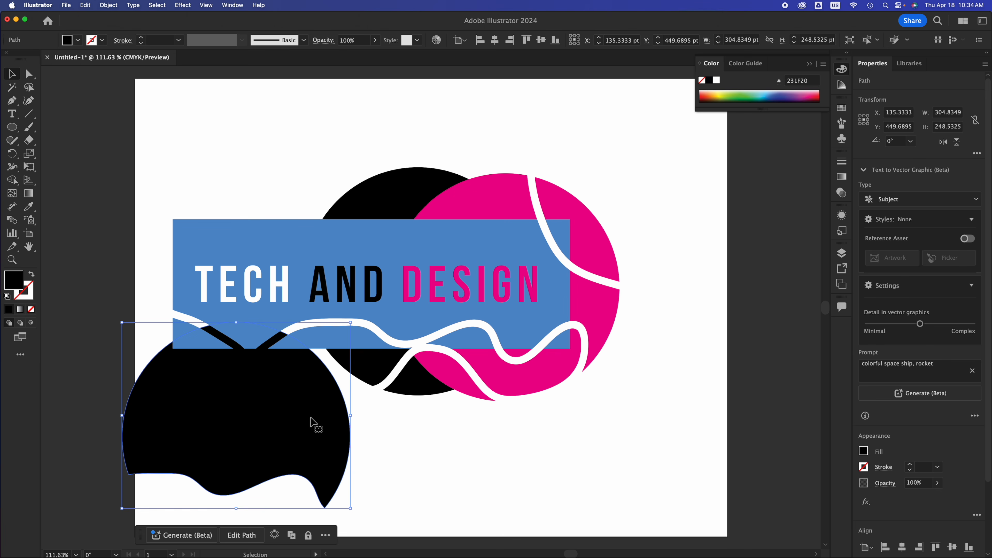
{"action": "key", "text": "Delete"}
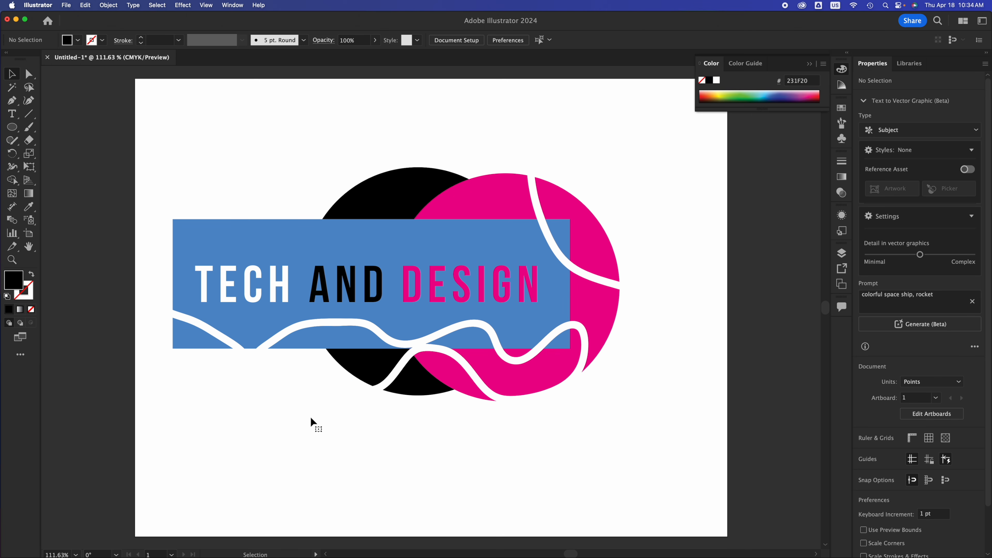
Pull the cut-off magenta fragment up and away from the circle's upper right, and select the blue banner.
{"action": "left_click", "coordinate": [586, 240]}
{"action": "left_click_drag", "start_coordinate": [585, 238], "coordinate": [639, 216]}
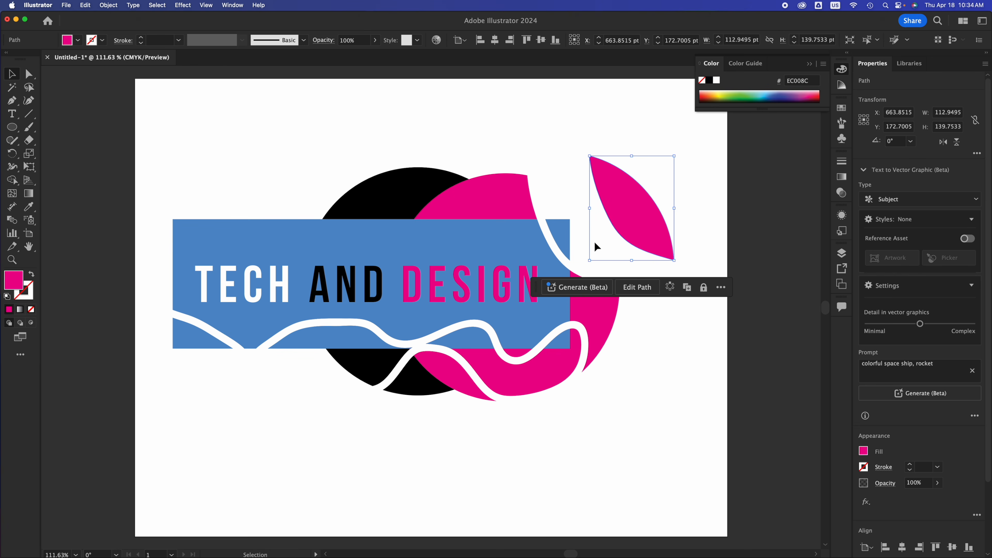
{"action": "left_click", "coordinate": [562, 227]}
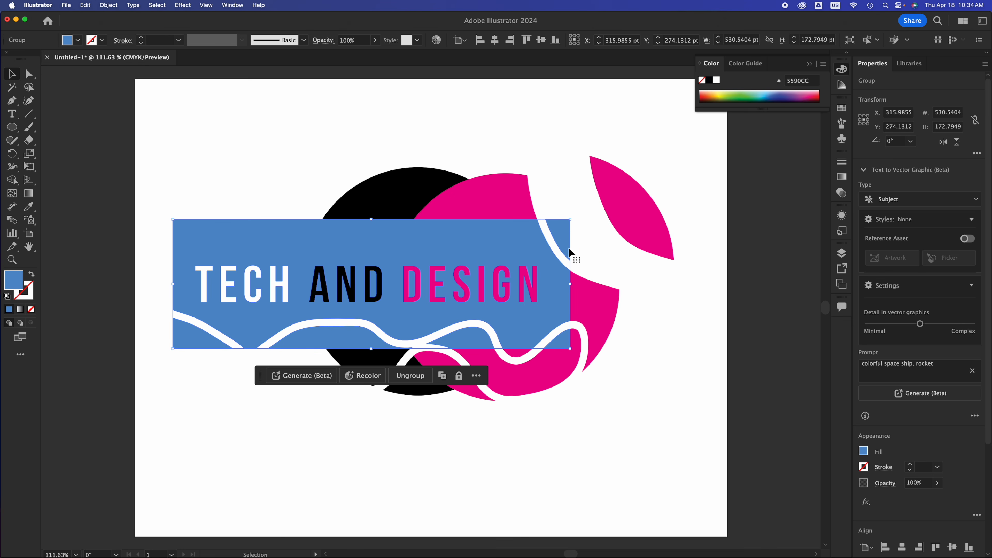
Pull the two lower black circle fragments away from the artwork, and delete them along with the detached magenta fragment.
{"action": "left_click", "coordinate": [601, 289]}
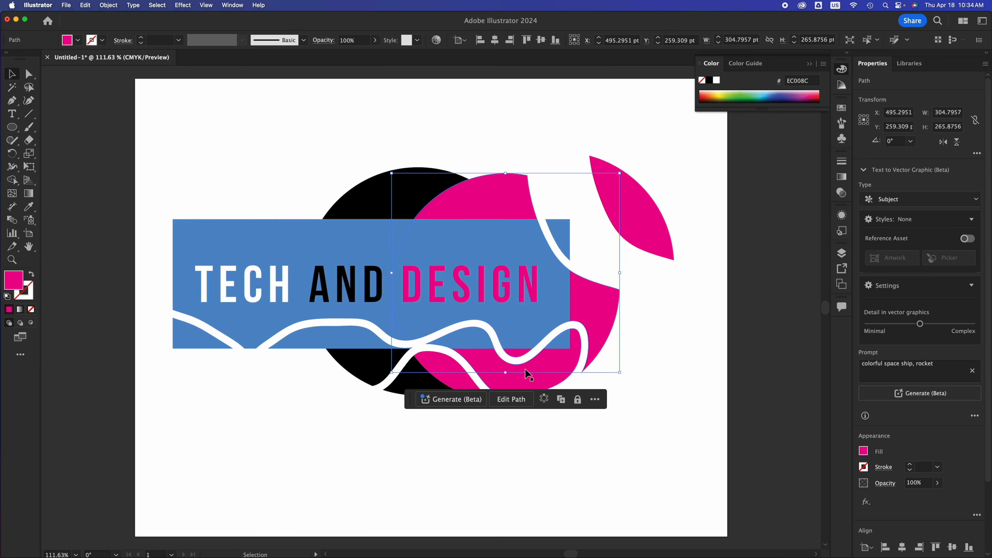
{"action": "left_click", "coordinate": [518, 375]}
{"action": "left_click", "coordinate": [370, 375]}
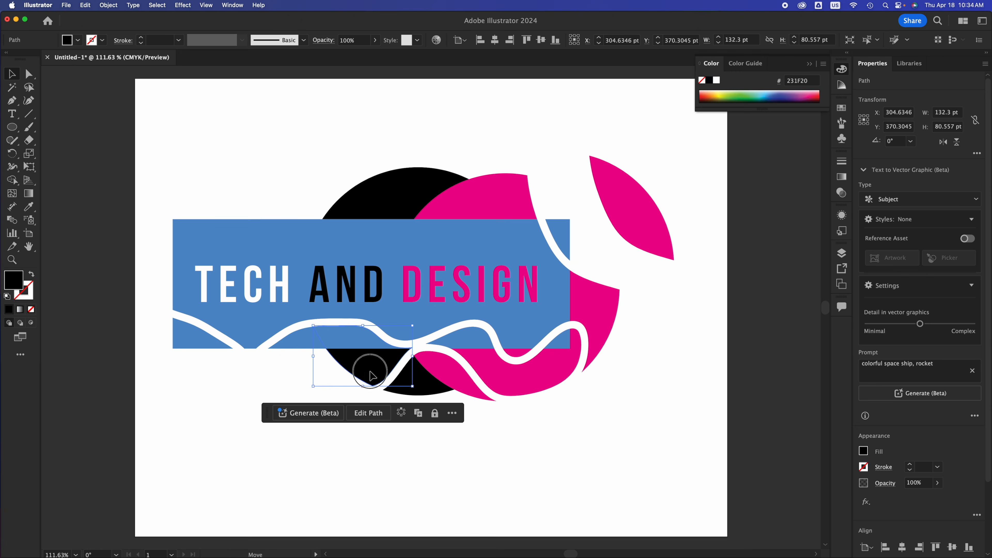
{"action": "left_click_drag", "start_coordinate": [369, 375], "coordinate": [261, 432]}
{"action": "left_click", "coordinate": [417, 388]}
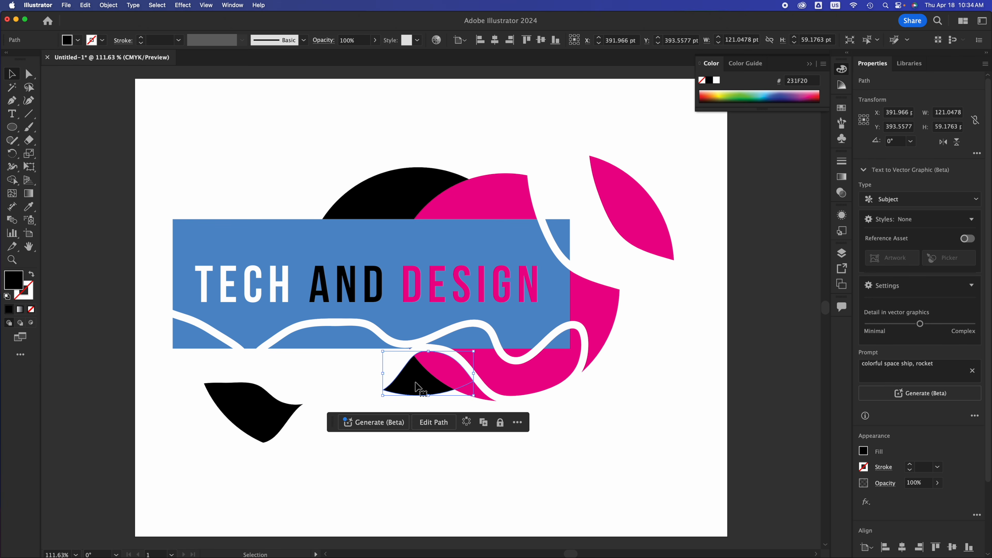
{"action": "left_click_drag", "start_coordinate": [417, 387], "coordinate": [362, 474]}
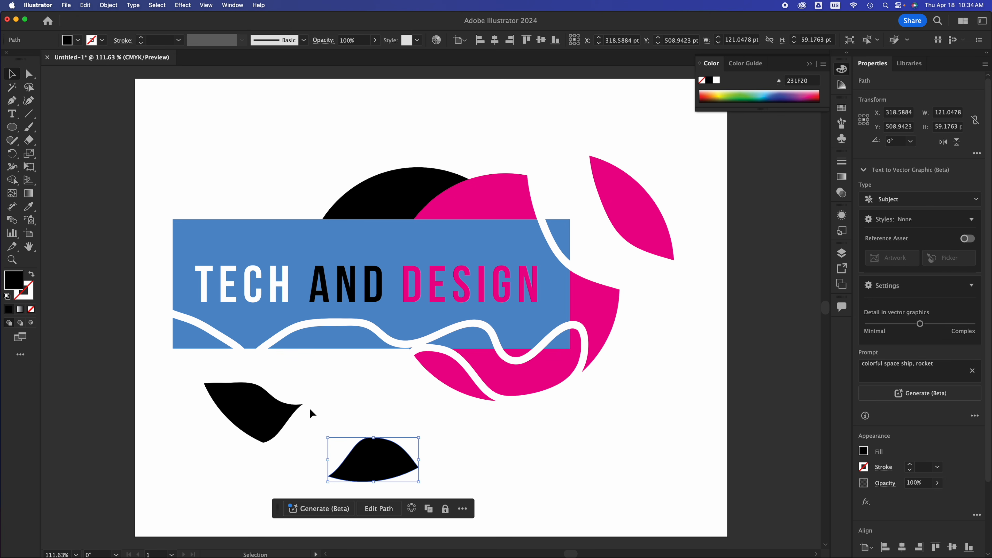
{"action": "key", "text": "Delete"}
{"action": "left_click", "coordinate": [279, 410]}
{"action": "key", "text": "Delete"}
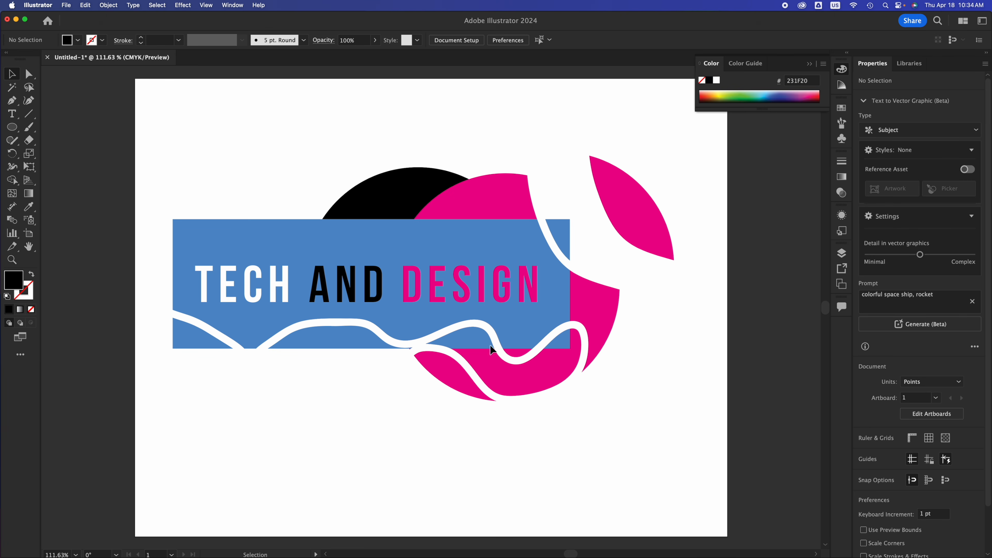
{"action": "left_click", "coordinate": [629, 207]}
{"action": "key", "text": "Delete"}
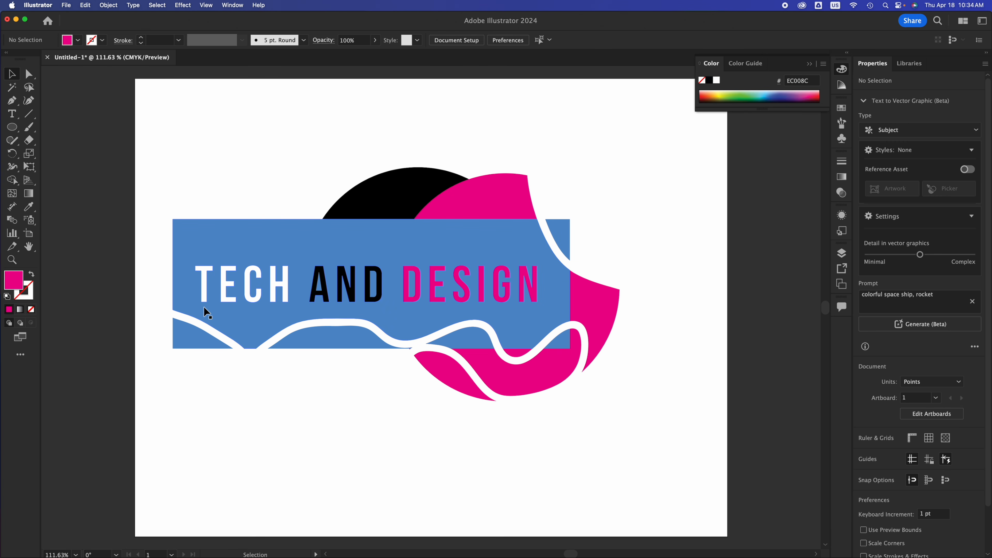
Ungroup the blue TECH AND DESIGN banner and deselect it.
{"action": "left_click", "coordinate": [199, 337]}
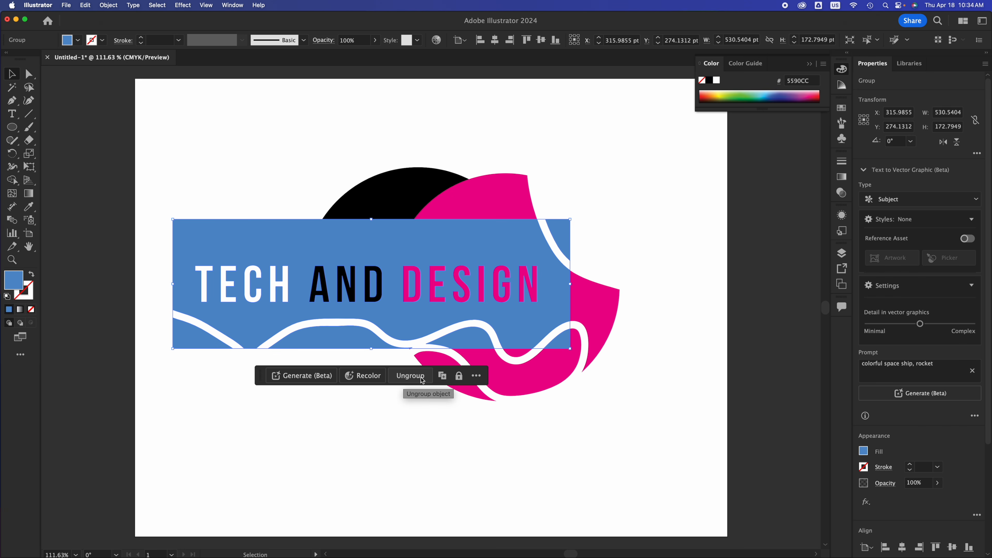
{"action": "right_click", "coordinate": [263, 236]}
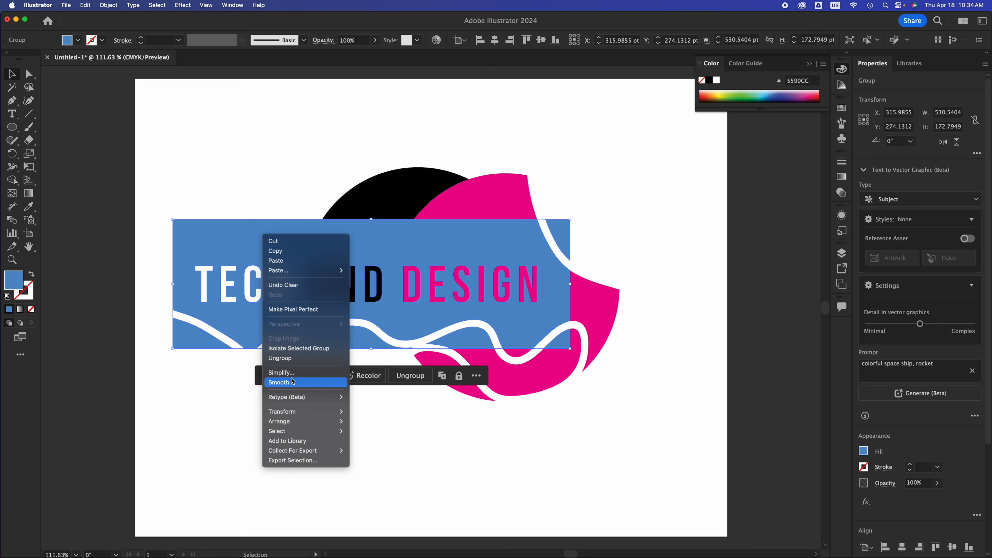
{"action": "left_click", "coordinate": [282, 359]}
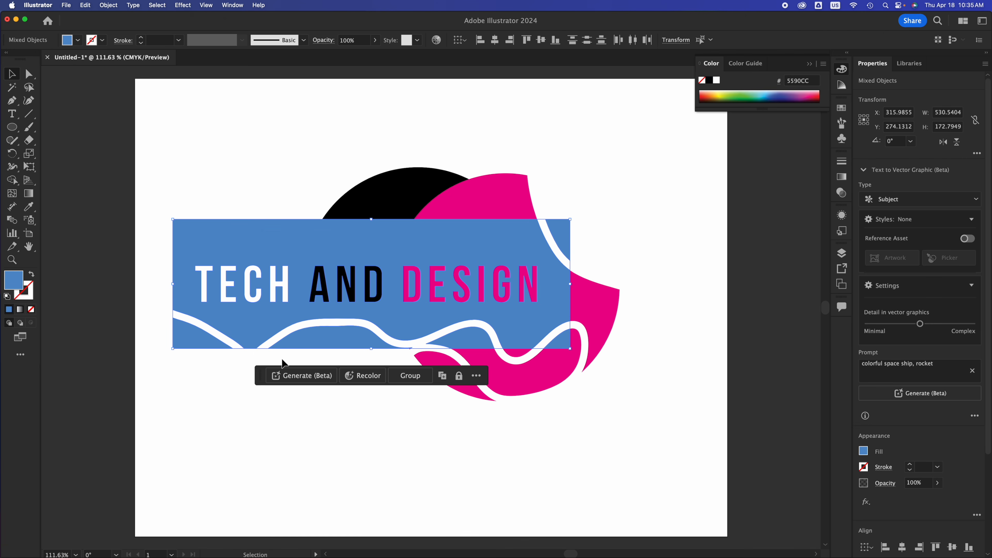
{"action": "left_click", "coordinate": [163, 378]}
Move the banner's lower-left blue fragment aside, and delete it and the blue fragment below the middle wave.
{"action": "left_click", "coordinate": [200, 330]}
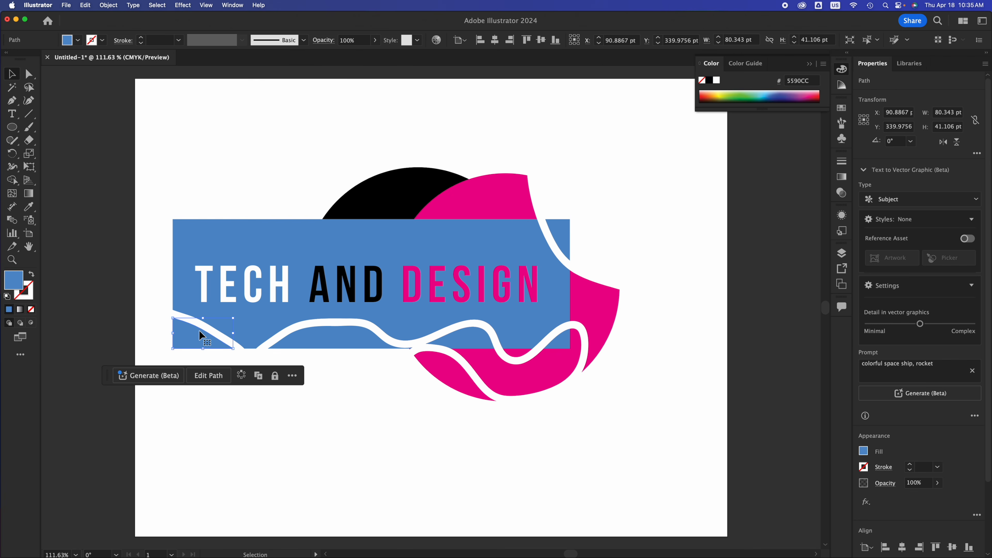
{"action": "left_click_drag", "start_coordinate": [188, 337], "coordinate": [169, 354]}
{"action": "key", "text": "Delete"}
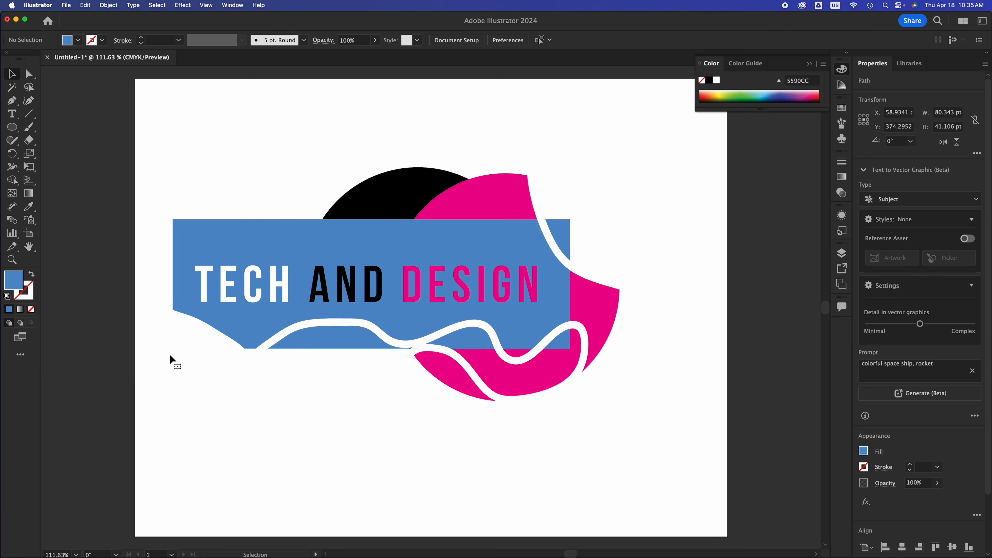
{"action": "left_click", "coordinate": [330, 343]}
{"action": "key", "text": "Delete"}
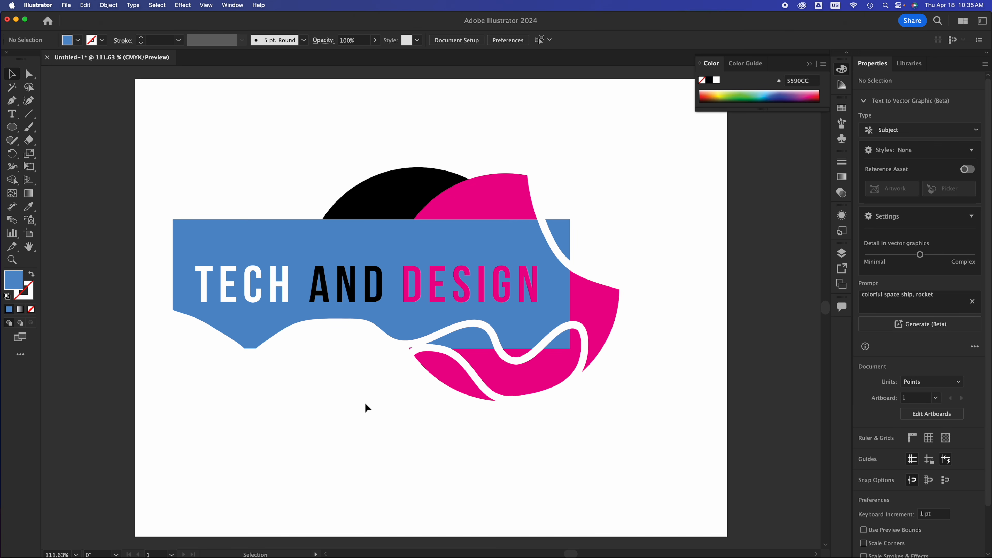
Undo the move and deletions of the lower blue banner fragments.
{"action": "key", "text": "super+z"}
{"action": "key", "text": "super+z"}
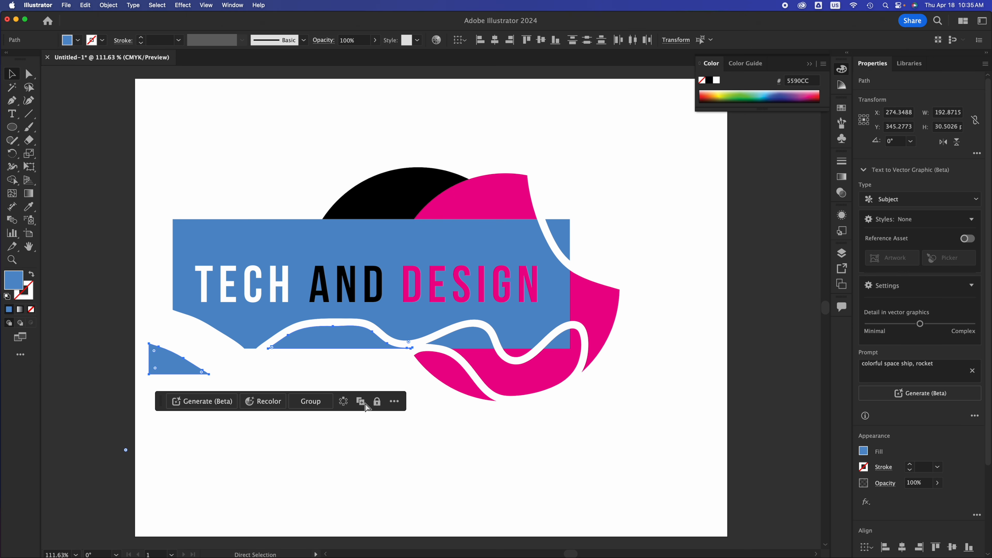
{"action": "key", "text": "super+z"}
{"action": "left_click", "coordinate": [424, 414]}
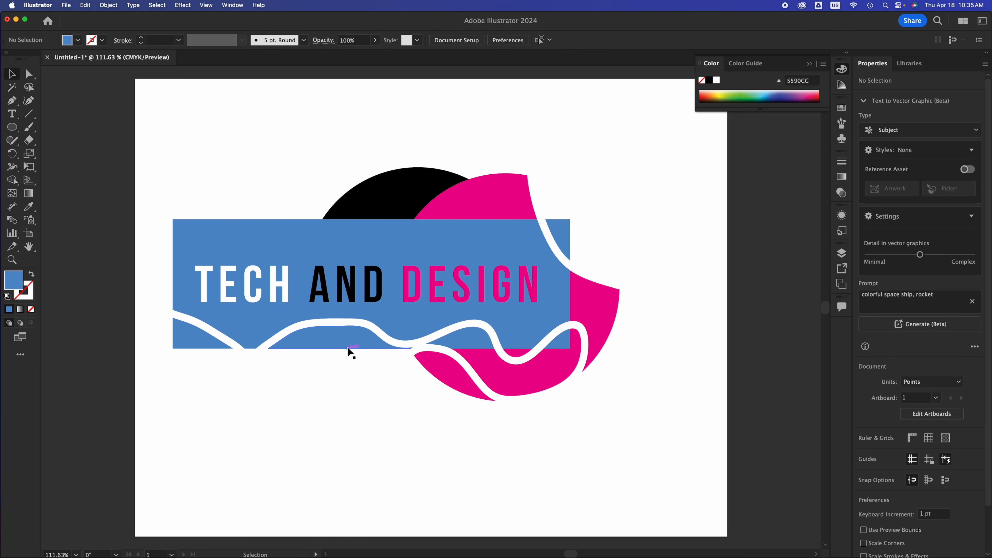
Group the banner, text and circle pieces together and move the group to the vertical middle of the artboard.
{"action": "left_click_drag", "start_coordinate": [164, 144], "coordinate": [645, 469]}
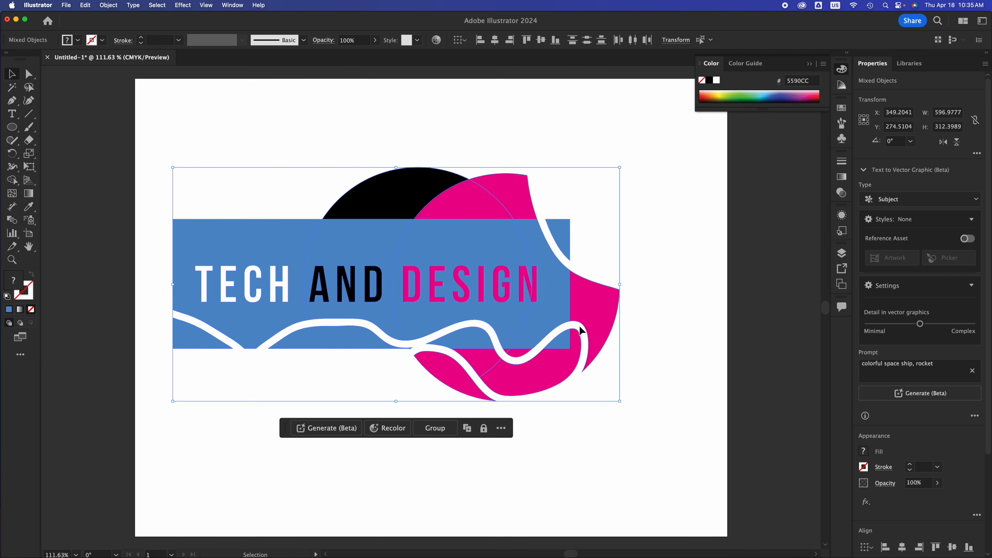
{"action": "key", "text": "super+g"}
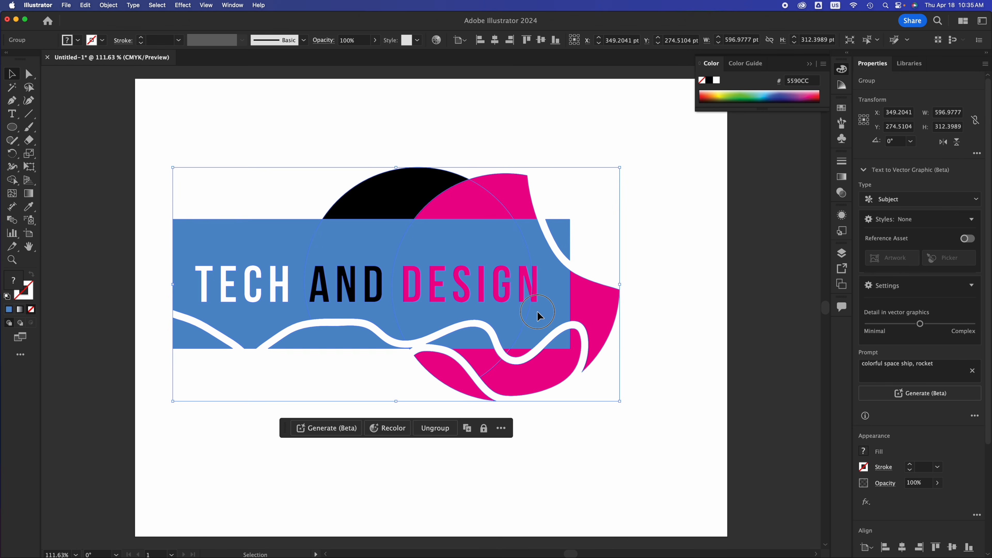
{"action": "left_click_drag", "start_coordinate": [537, 312], "coordinate": [523, 232]}
{"action": "left_click", "coordinate": [498, 432]}
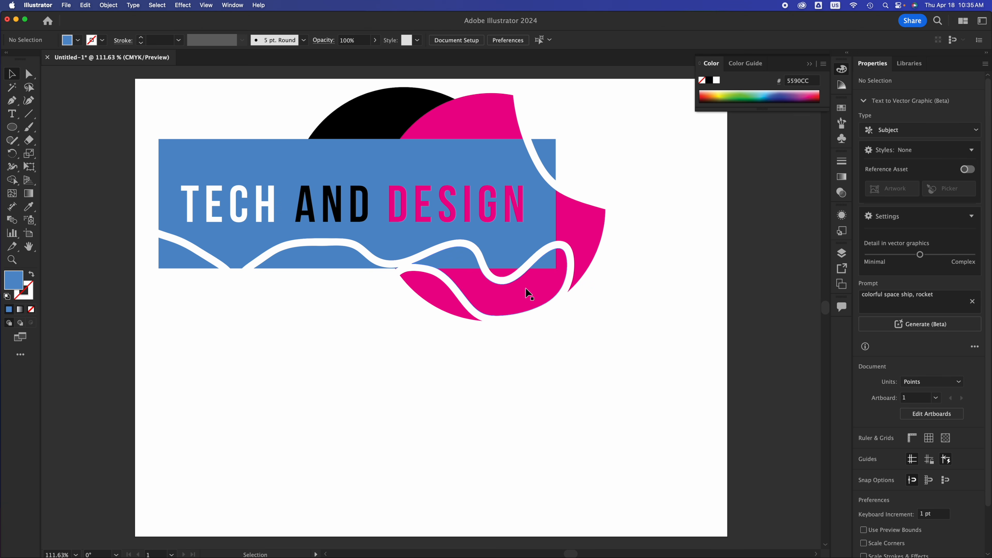
{"action": "left_click_drag", "start_coordinate": [530, 233], "coordinate": [565, 337]}
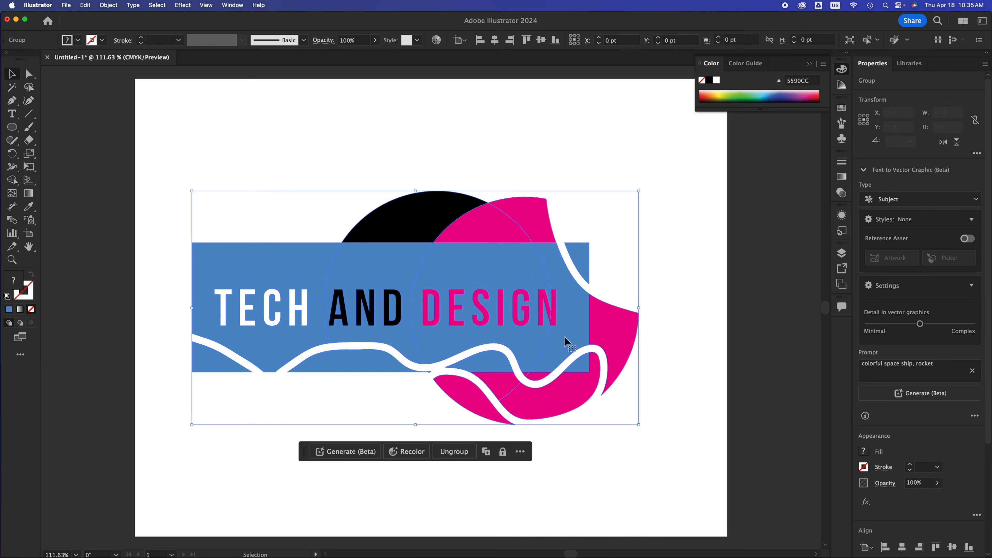
{"action": "left_click", "coordinate": [663, 342]}
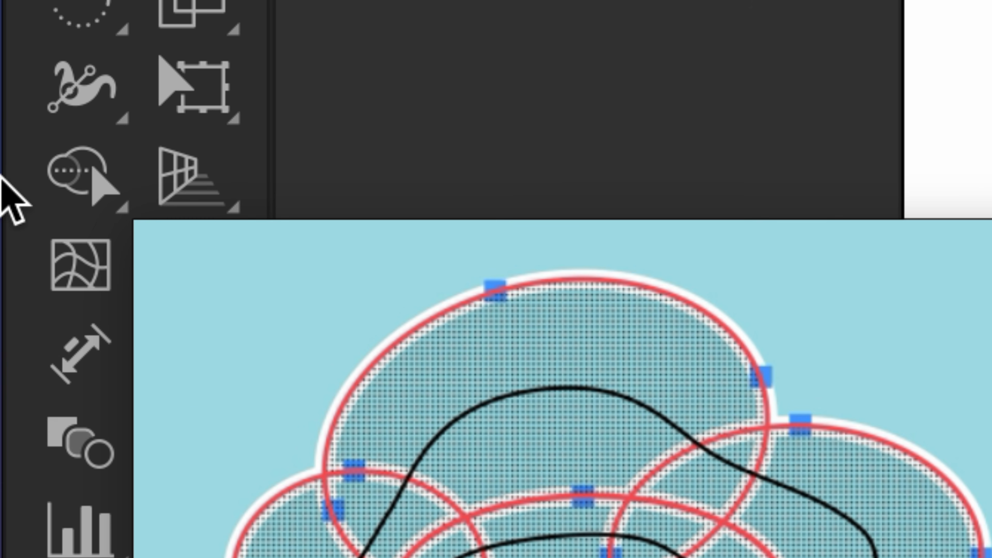
Merge the regions of the grouped banner, text and circles into a blue shape with the Shape Builder.
{"action": "left_click", "coordinate": [79, 180]}
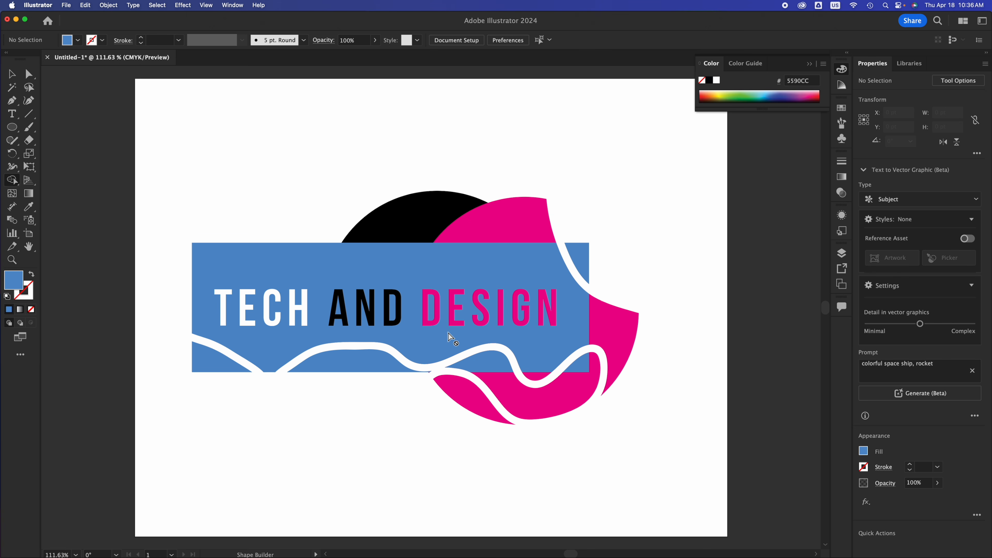
{"action": "left_click", "coordinate": [19, 74]}
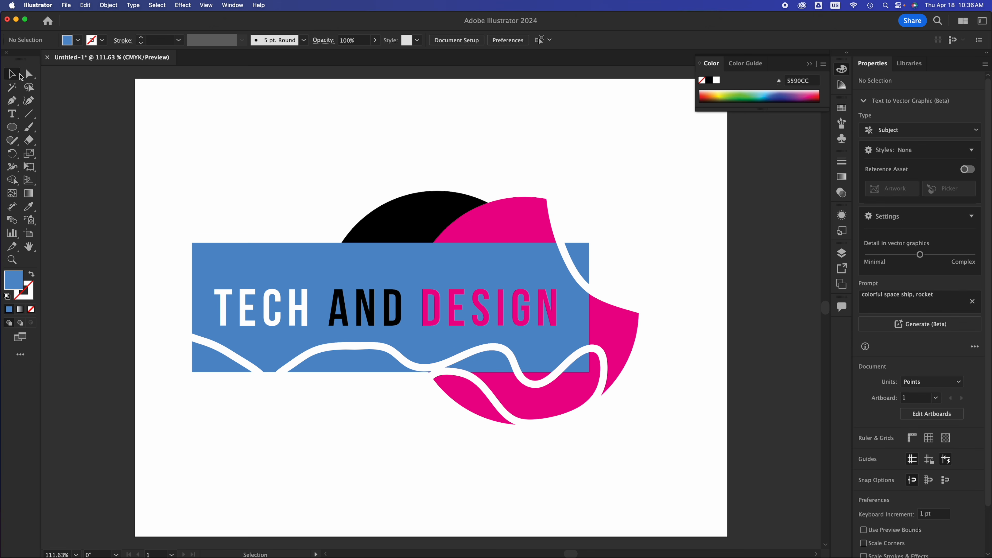
{"action": "left_click", "coordinate": [337, 355]}
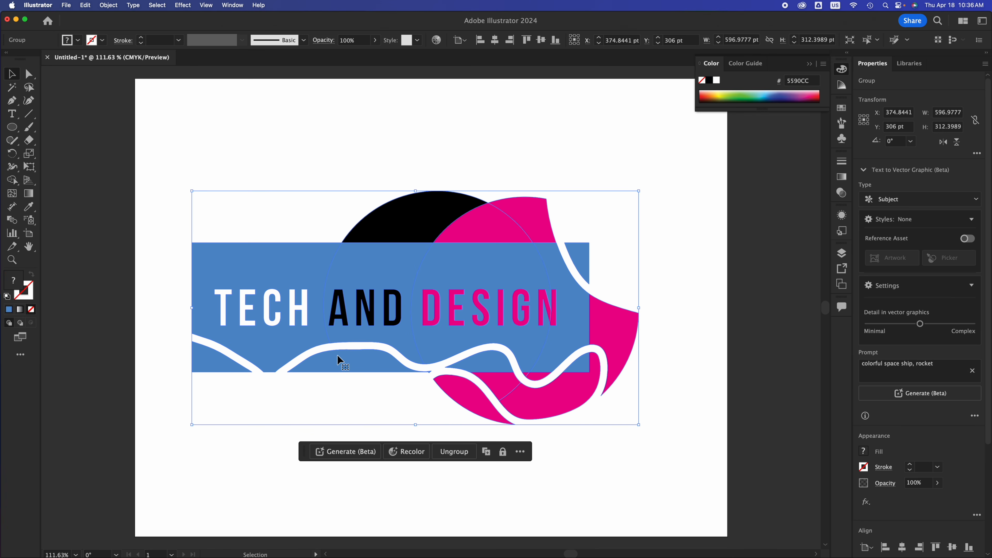
{"action": "left_click", "coordinate": [12, 180]}
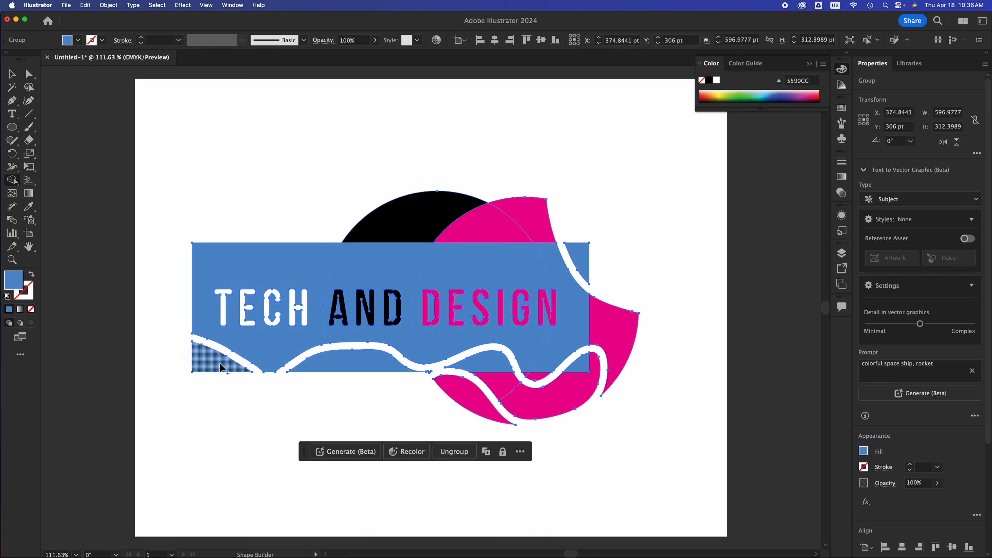
{"action": "mouse_move", "coordinate": [221, 368]}
{"action": "left_mouse_down"}
{"action": "mouse_move", "coordinate": [262, 354]}
{"action": "mouse_move", "coordinate": [316, 370]}
{"action": "mouse_move", "coordinate": [410, 348]}
{"action": "mouse_move", "coordinate": [440, 355]}
{"action": "mouse_move", "coordinate": [449, 385]}
{"action": "left_mouse_up"}
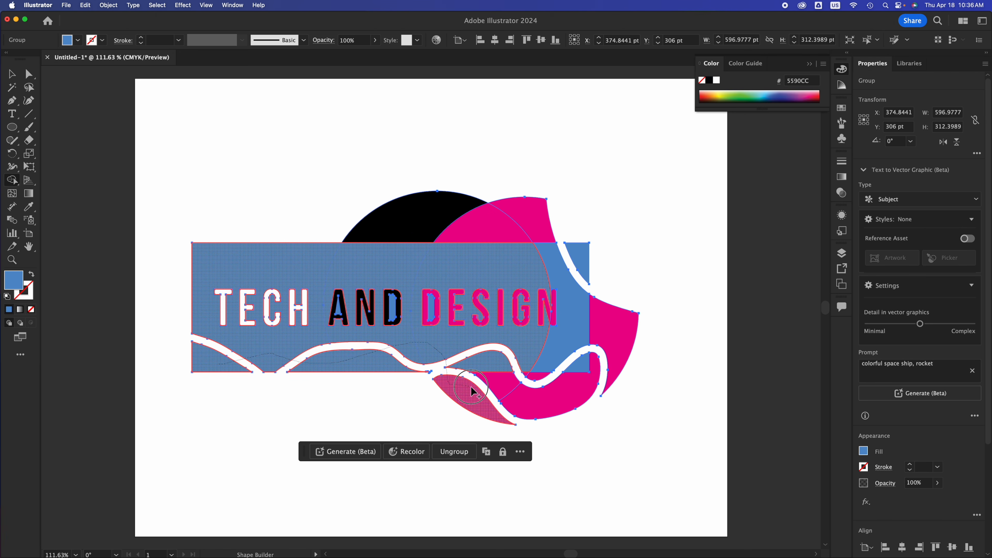
{"action": "mouse_move", "coordinate": [509, 386]}
{"action": "left_mouse_down"}
{"action": "mouse_move", "coordinate": [535, 395]}
{"action": "mouse_move", "coordinate": [572, 353]}
{"action": "mouse_move", "coordinate": [613, 336]}
{"action": "mouse_move", "coordinate": [570, 285]}
{"action": "mouse_move", "coordinate": [585, 245]}
{"action": "mouse_move", "coordinate": [422, 221]}
{"action": "mouse_move", "coordinate": [334, 282]}
{"action": "mouse_move", "coordinate": [332, 300]}
{"action": "mouse_move", "coordinate": [446, 302]}
{"action": "mouse_move", "coordinate": [225, 301]}
{"action": "mouse_move", "coordinate": [459, 340]}
{"action": "mouse_move", "coordinate": [539, 339]}
{"action": "left_mouse_up"}
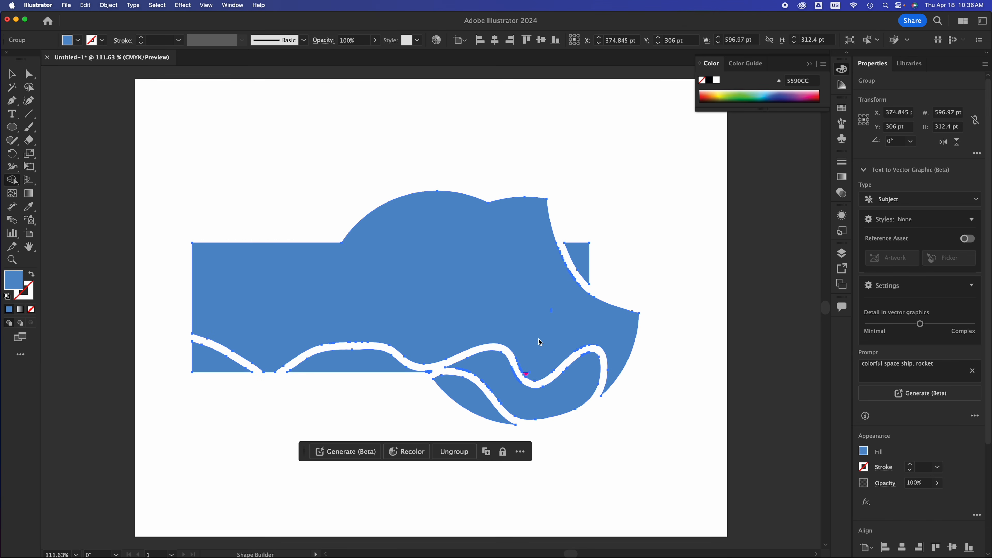
{"action": "left_click", "coordinate": [11, 72]}
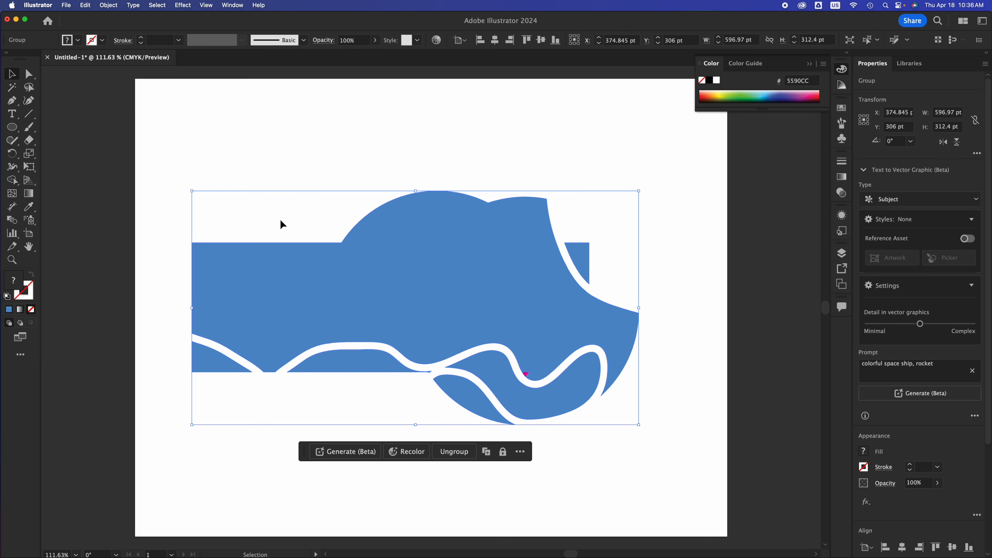
{"action": "left_click", "coordinate": [486, 123]}
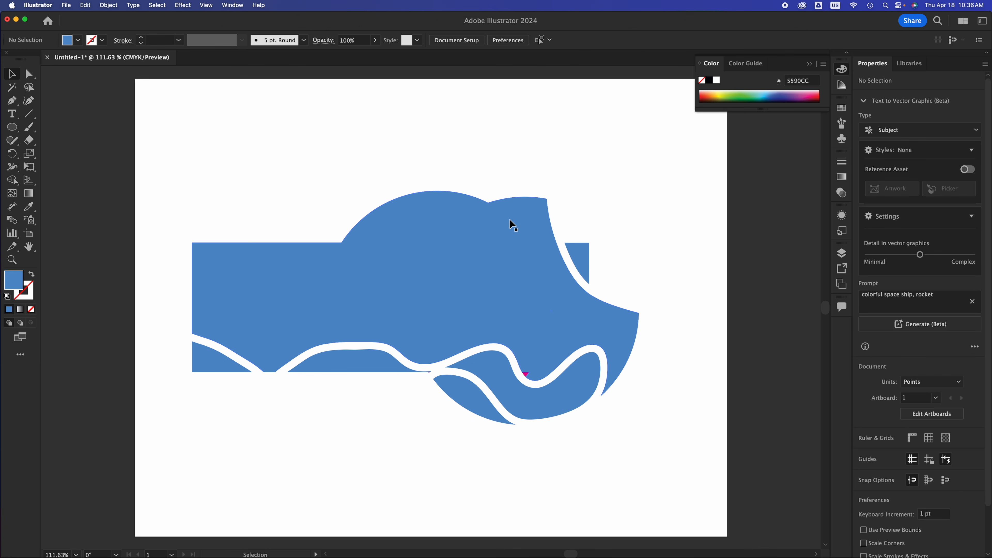
Undo the Shape Builder merge and move the grouped artwork to the upper part of the artboard.
{"action": "key", "text": "super+z"}
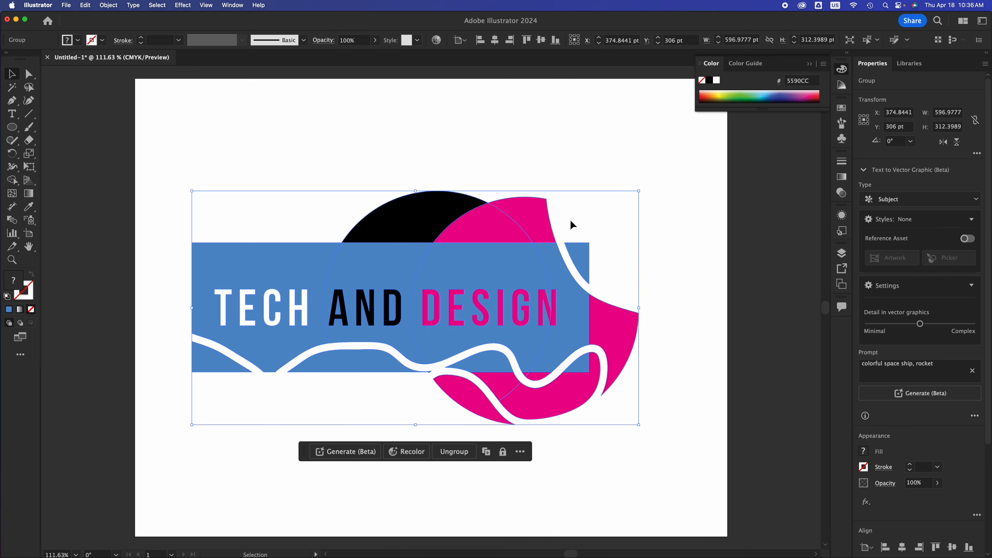
{"action": "left_click", "coordinate": [553, 143]}
{"action": "left_click_drag", "start_coordinate": [504, 319], "coordinate": [493, 220]}
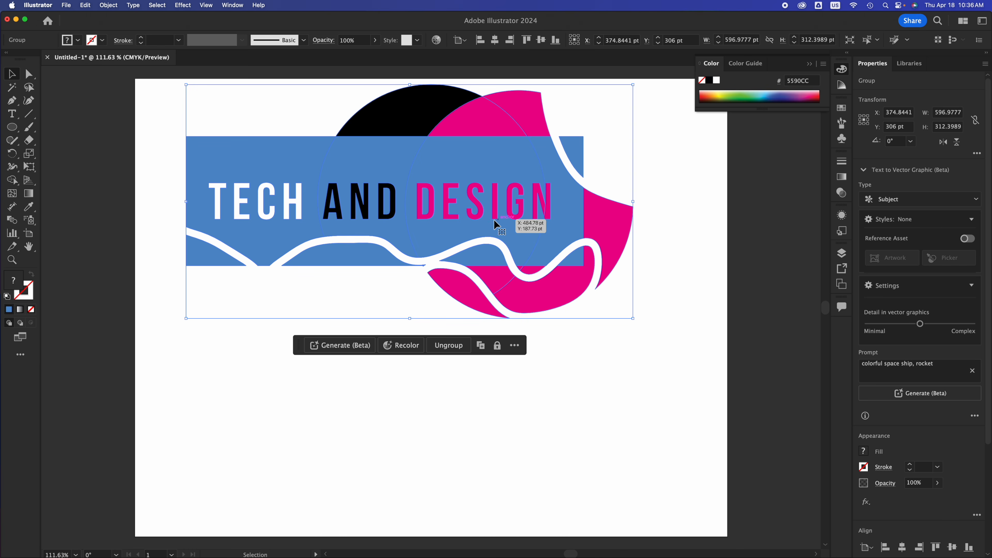
{"action": "left_click", "coordinate": [257, 396]}
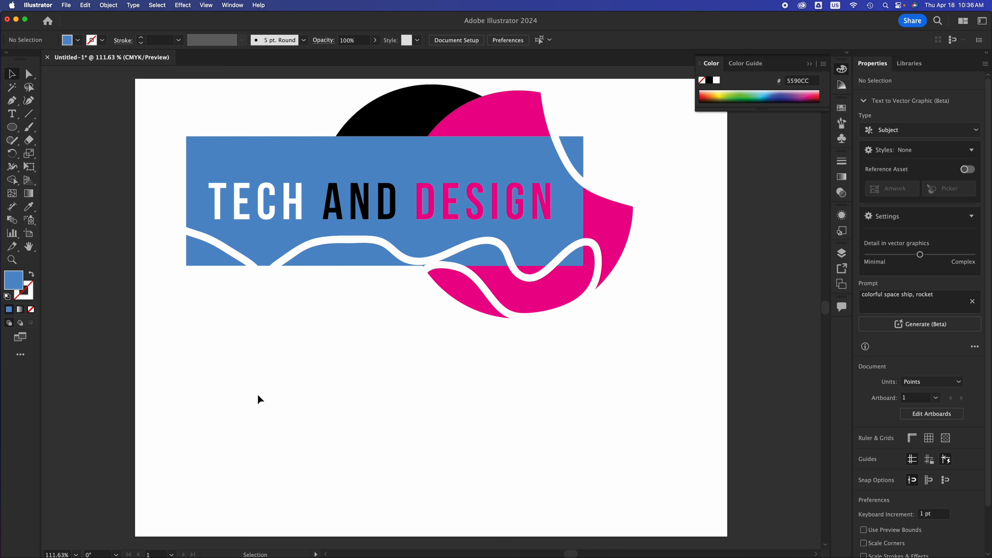
Draw a cloud-like row of eight overlapping ellipses of varying sizes below the artwork with the Shaper tool.
{"action": "left_click", "coordinate": [13, 140]}
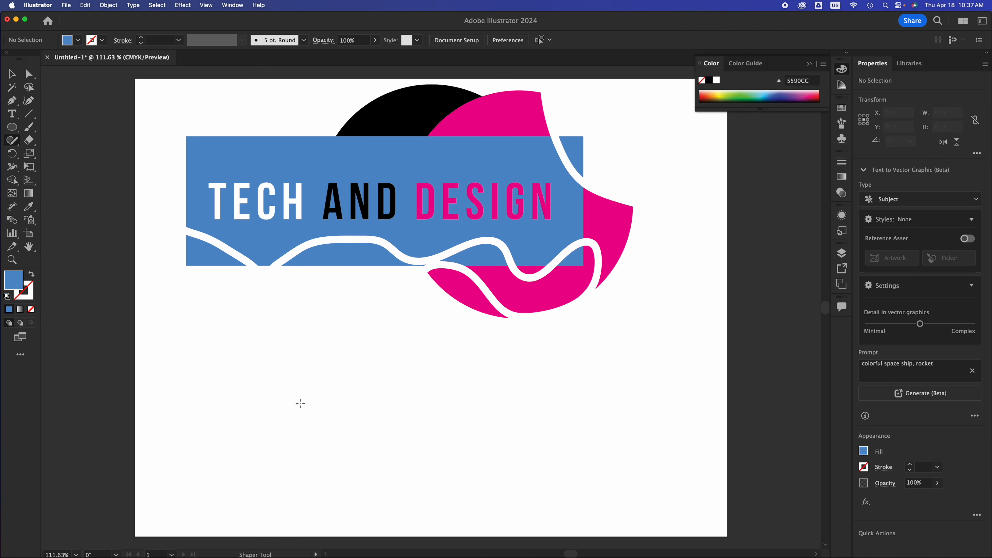
{"action": "left_click_drag", "start_coordinate": [303, 381], "coordinate": [269, 362]}
{"action": "mouse_move", "coordinate": [376, 357]}
{"action": "left_mouse_down"}
{"action": "mouse_move", "coordinate": [314, 374]}
{"action": "mouse_move", "coordinate": [403, 437]}
{"action": "mouse_move", "coordinate": [339, 340]}
{"action": "mouse_move", "coordinate": [314, 369]}
{"action": "left_mouse_up"}
{"action": "mouse_move", "coordinate": [436, 336]}
{"action": "left_mouse_down"}
{"action": "mouse_move", "coordinate": [369, 350]}
{"action": "mouse_move", "coordinate": [471, 414]}
{"action": "mouse_move", "coordinate": [395, 337]}
{"action": "left_mouse_up"}
{"action": "mouse_move", "coordinate": [523, 400]}
{"action": "left_mouse_down"}
{"action": "mouse_move", "coordinate": [409, 417]}
{"action": "mouse_move", "coordinate": [488, 469]}
{"action": "mouse_move", "coordinate": [584, 460]}
{"action": "mouse_move", "coordinate": [465, 426]}
{"action": "mouse_move", "coordinate": [523, 402]}
{"action": "left_mouse_up"}
{"action": "mouse_move", "coordinate": [501, 379]}
{"action": "left_mouse_down"}
{"action": "mouse_move", "coordinate": [518, 420]}
{"action": "mouse_move", "coordinate": [465, 372]}
{"action": "mouse_move", "coordinate": [445, 378]}
{"action": "mouse_move", "coordinate": [449, 349]}
{"action": "mouse_move", "coordinate": [476, 394]}
{"action": "mouse_move", "coordinate": [508, 359]}
{"action": "left_mouse_up"}
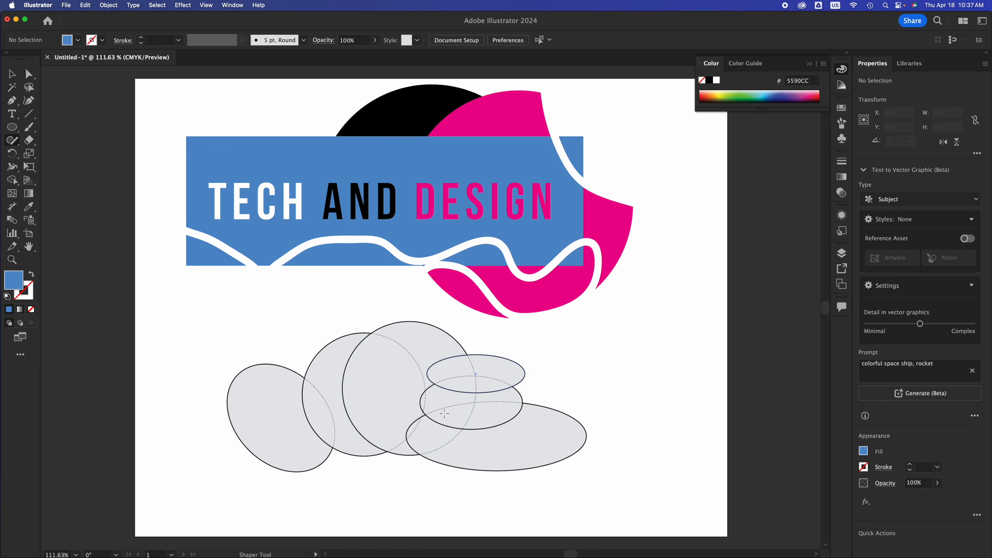
{"action": "mouse_move", "coordinate": [604, 388]}
{"action": "left_mouse_down"}
{"action": "mouse_move", "coordinate": [483, 400]}
{"action": "mouse_move", "coordinate": [531, 431]}
{"action": "mouse_move", "coordinate": [581, 425]}
{"action": "mouse_move", "coordinate": [602, 388]}
{"action": "left_mouse_up"}
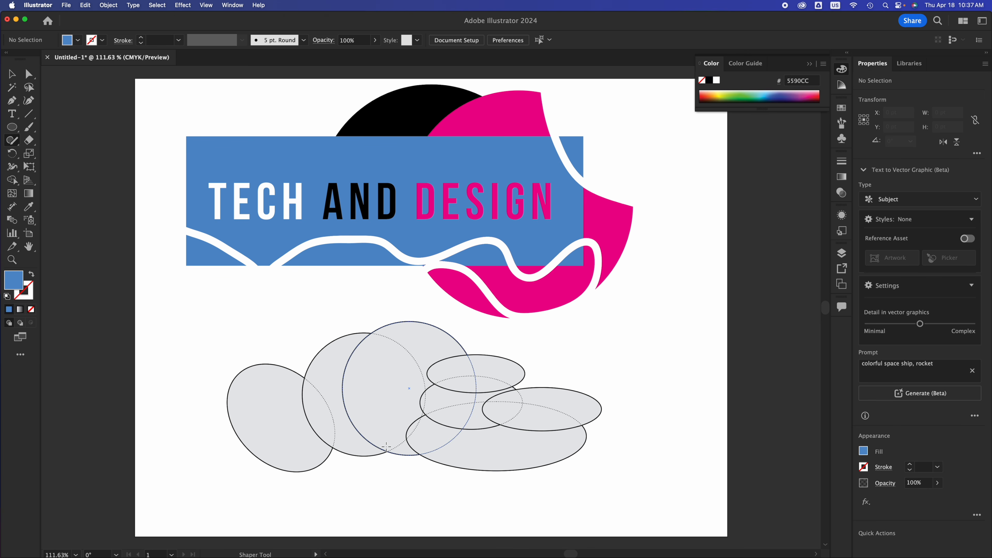
{"action": "mouse_move", "coordinate": [258, 411]}
{"action": "left_mouse_down"}
{"action": "mouse_move", "coordinate": [188, 419]}
{"action": "mouse_move", "coordinate": [202, 437]}
{"action": "mouse_move", "coordinate": [278, 448]}
{"action": "mouse_move", "coordinate": [292, 428]}
{"action": "mouse_move", "coordinate": [254, 408]}
{"action": "left_mouse_up"}
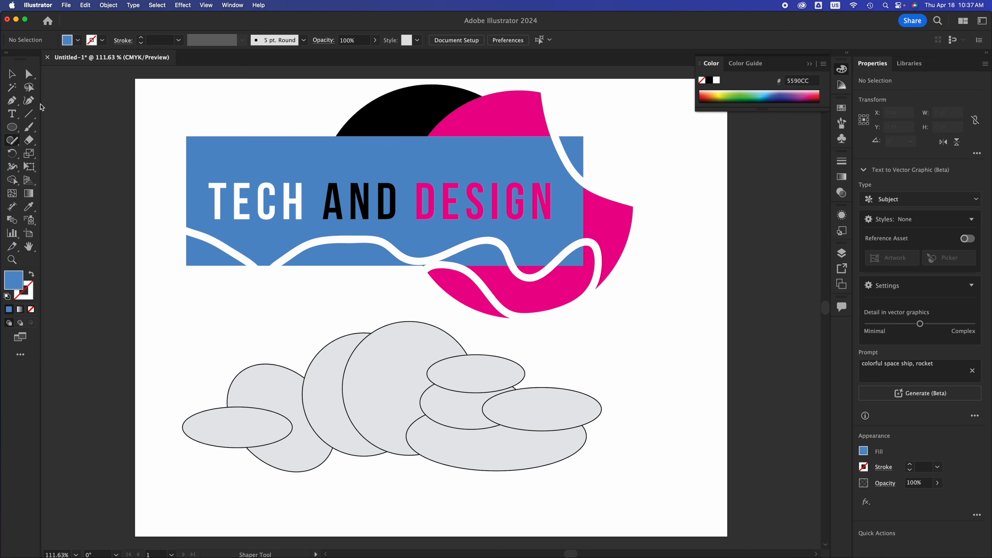
{"action": "left_click", "coordinate": [13, 78]}
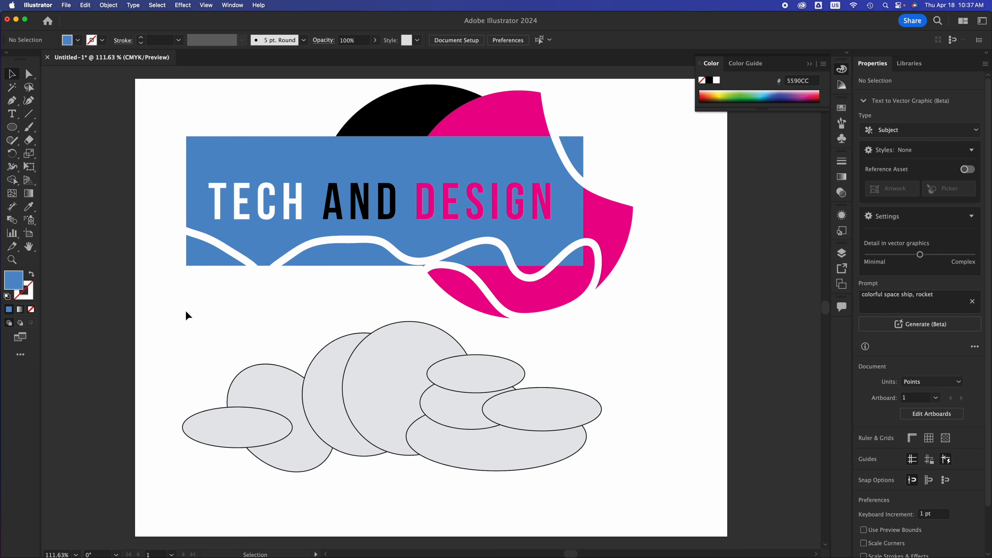
Merge the eight overlapping grey ellipses below the banner into one cloud shape with the Shape Builder.
{"action": "left_click_drag", "start_coordinate": [181, 356], "coordinate": [558, 466]}
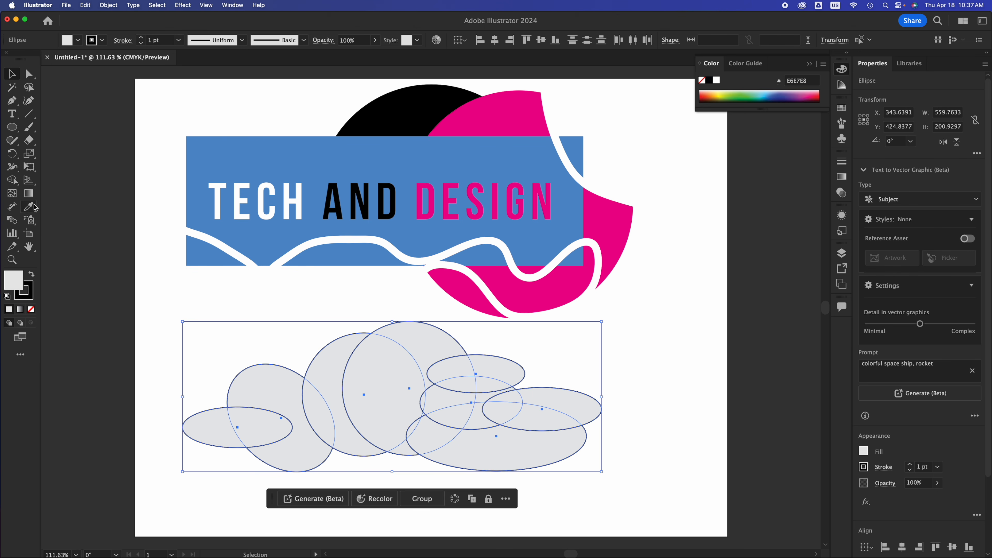
{"action": "left_click", "coordinate": [15, 183]}
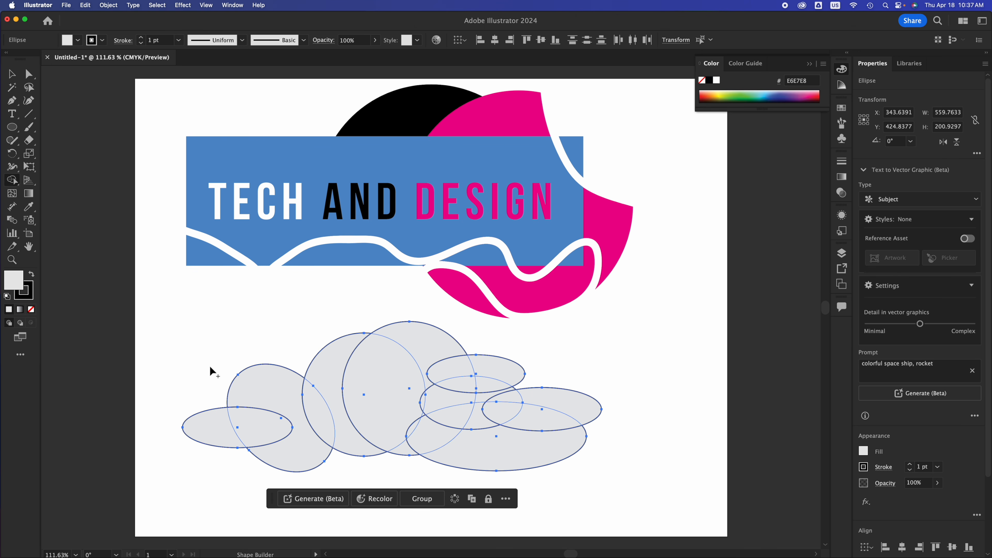
{"action": "mouse_move", "coordinate": [258, 424]}
{"action": "left_mouse_down"}
{"action": "mouse_move", "coordinate": [219, 433]}
{"action": "mouse_move", "coordinate": [290, 407]}
{"action": "mouse_move", "coordinate": [400, 406]}
{"action": "mouse_move", "coordinate": [432, 359]}
{"action": "mouse_move", "coordinate": [475, 383]}
{"action": "mouse_move", "coordinate": [449, 403]}
{"action": "mouse_move", "coordinate": [457, 431]}
{"action": "mouse_move", "coordinate": [434, 439]}
{"action": "mouse_move", "coordinate": [427, 396]}
{"action": "mouse_move", "coordinate": [414, 394]}
{"action": "mouse_move", "coordinate": [408, 445]}
{"action": "mouse_move", "coordinate": [463, 431]}
{"action": "mouse_move", "coordinate": [491, 444]}
{"action": "mouse_move", "coordinate": [488, 372]}
{"action": "mouse_move", "coordinate": [501, 411]}
{"action": "mouse_move", "coordinate": [543, 399]}
{"action": "left_mouse_up"}
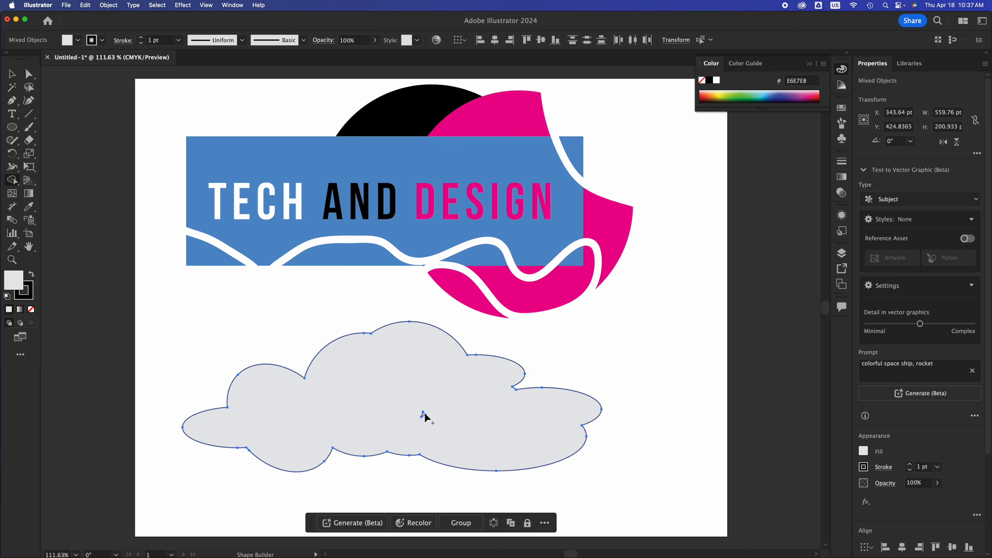
{"action": "left_click", "coordinate": [11, 75]}
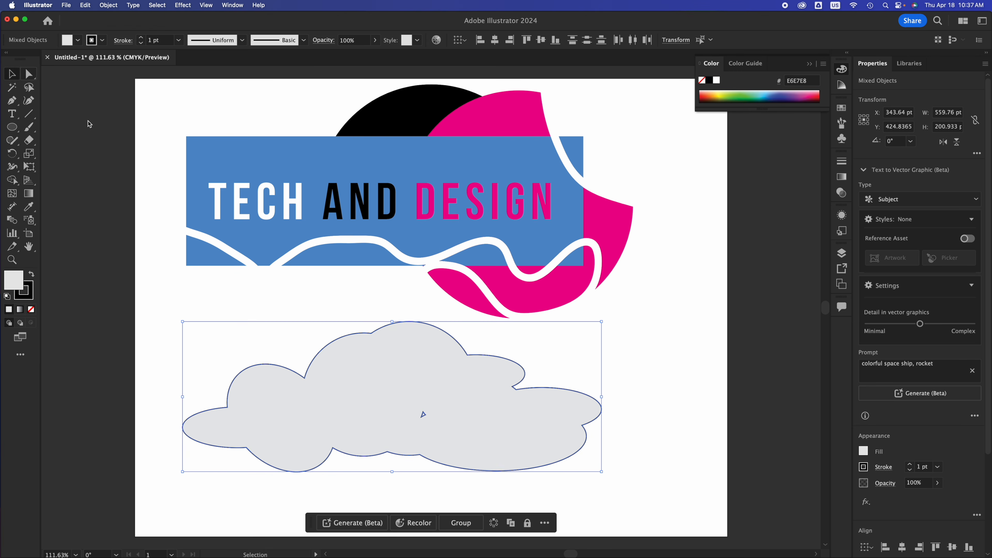
Make the cloud a solid path without the small inner gap using the Shape Builder, and move it slightly right and down.
{"action": "left_click", "coordinate": [572, 397]}
{"action": "key", "text": "shift+m"}
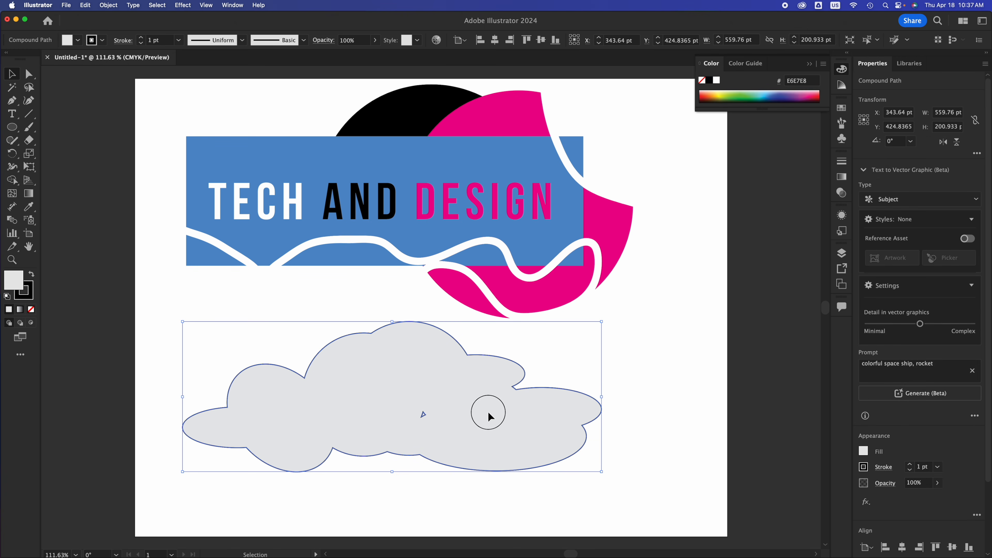
{"action": "left_click", "coordinate": [441, 414]}
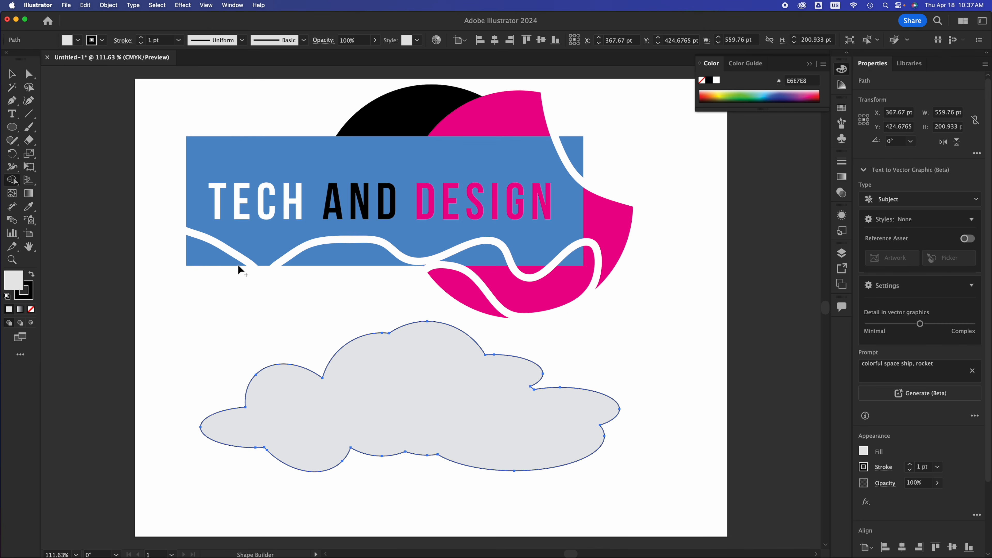
{"action": "left_click", "coordinate": [10, 73]}
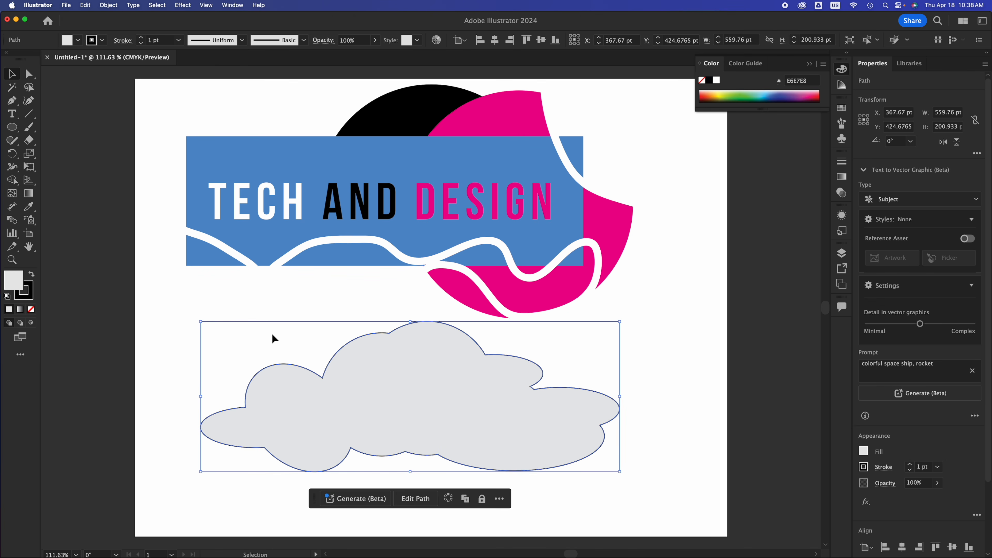
{"action": "left_click_drag", "start_coordinate": [399, 417], "coordinate": [400, 436]}
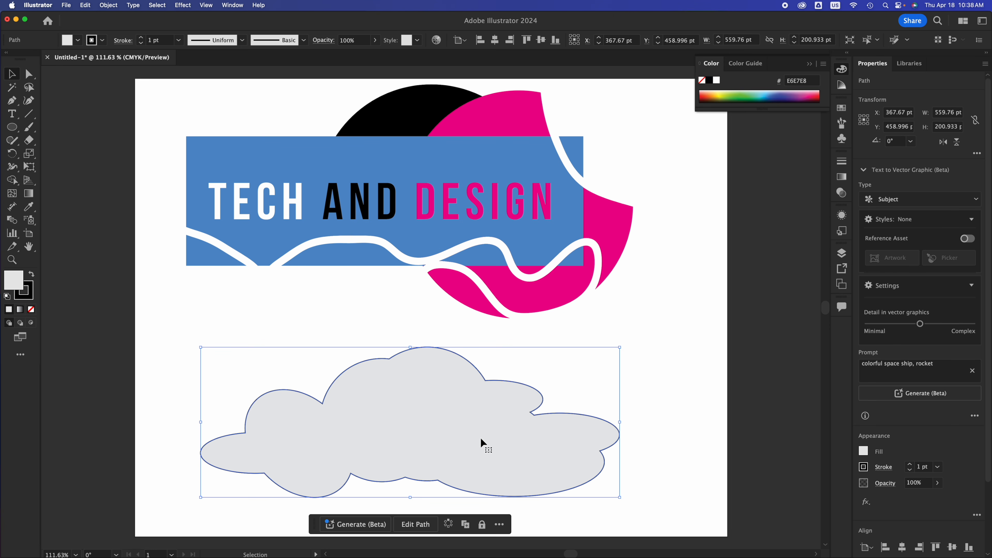
Scale the cloud down to about 241 × 86 pt, keeping its upper-left corner in place.
{"action": "scroll", "coordinate": [870, 510], "scroll_direction": "down", "scroll_amount": 3}
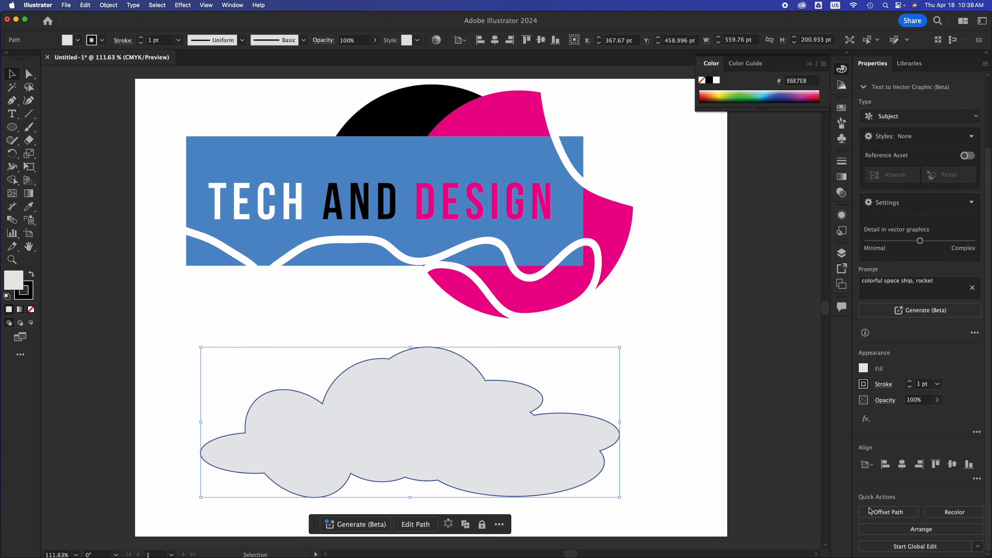
{"action": "left_click", "coordinate": [597, 333]}
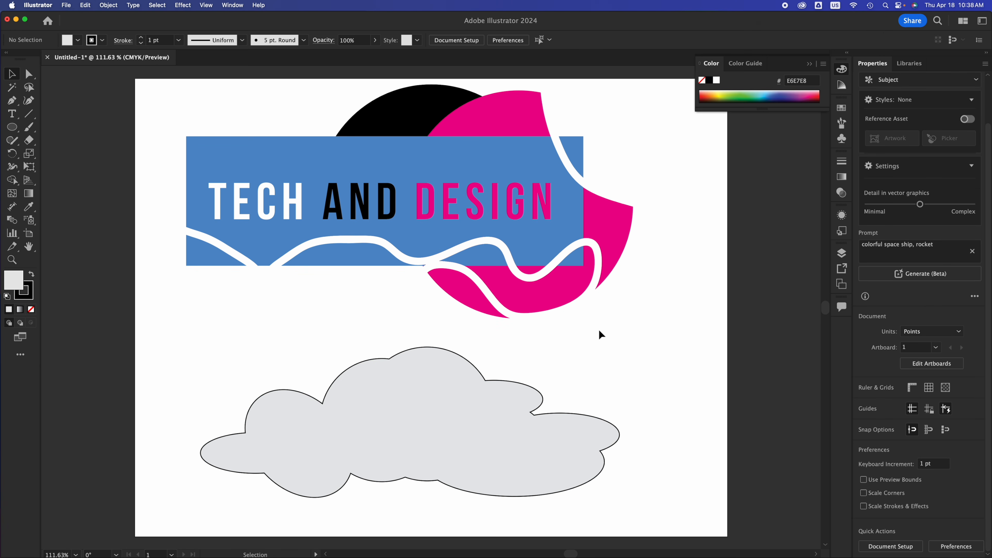
{"action": "left_click", "coordinate": [612, 233]}
{"action": "key", "text": "super"}
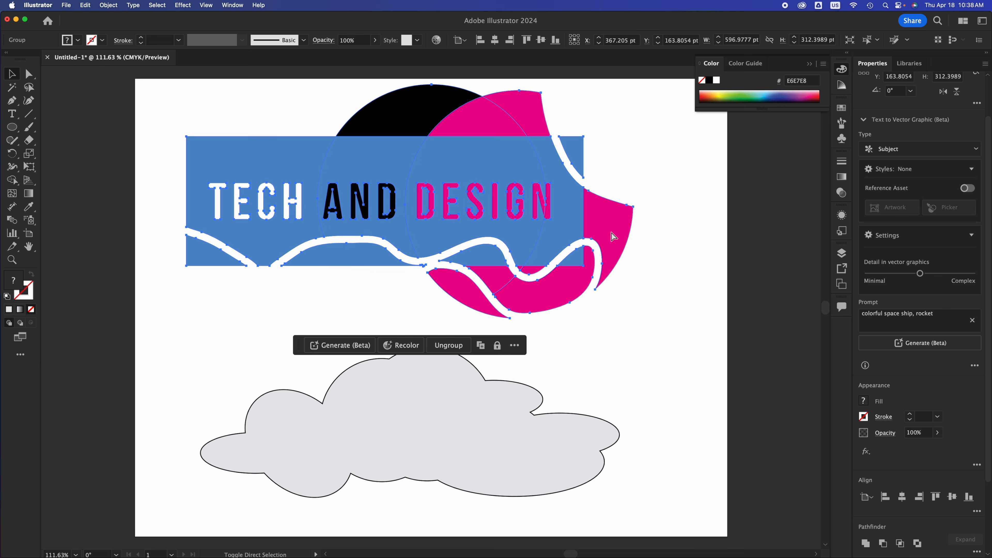
{"action": "left_click", "coordinate": [532, 422]}
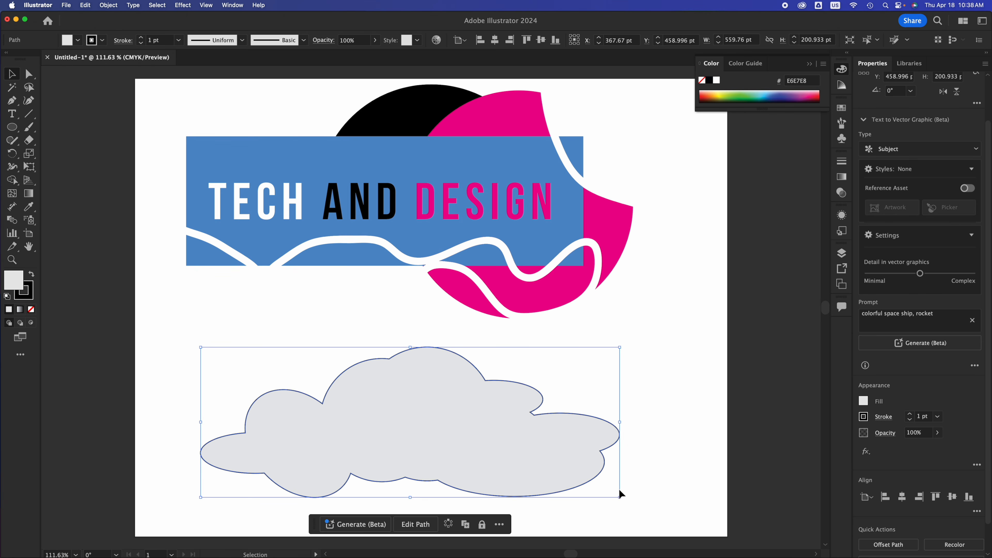
{"action": "left_click_drag", "start_coordinate": [621, 500], "coordinate": [381, 411]}
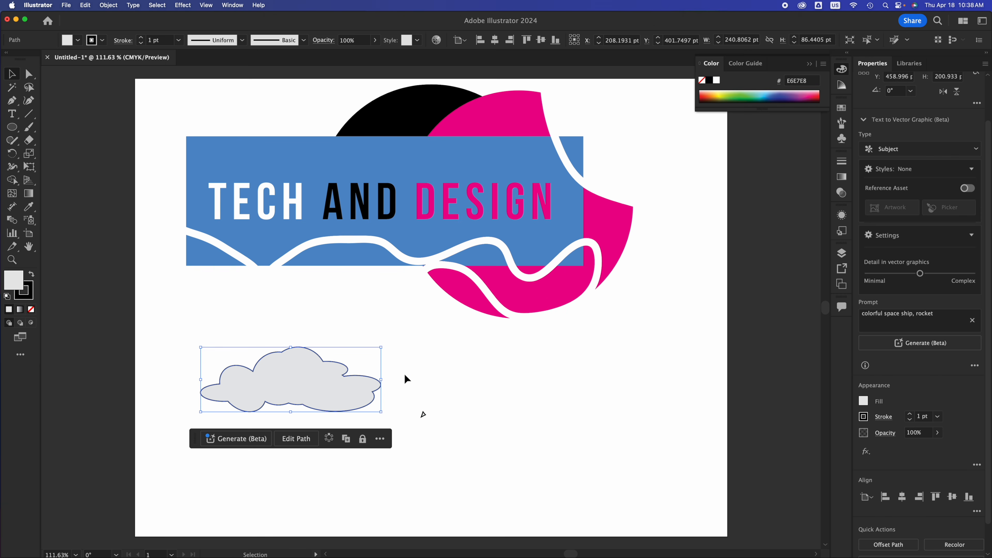
Move the small cloud about 60 pt right and 11 pt up beneath the banner, and leave it selected.
{"action": "left_click", "coordinate": [10, 127]}
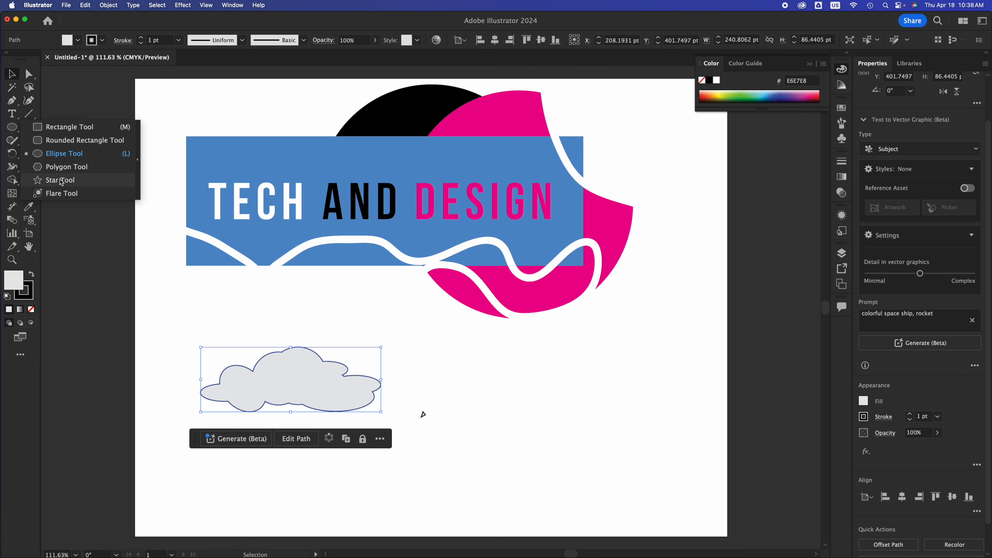
{"action": "left_click", "coordinate": [520, 389]}
{"action": "left_click_drag", "start_coordinate": [299, 381], "coordinate": [344, 372]}
{"action": "scroll", "coordinate": [342, 367], "scroll_direction": "down", "scroll_amount": 1}
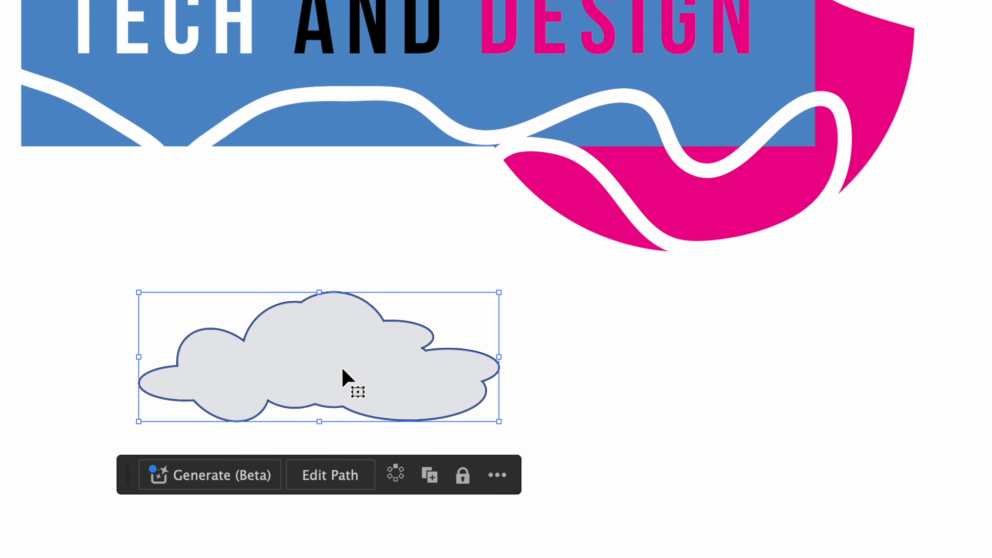
{"action": "left_click", "coordinate": [541, 361]}
{"action": "left_click", "coordinate": [363, 353]}
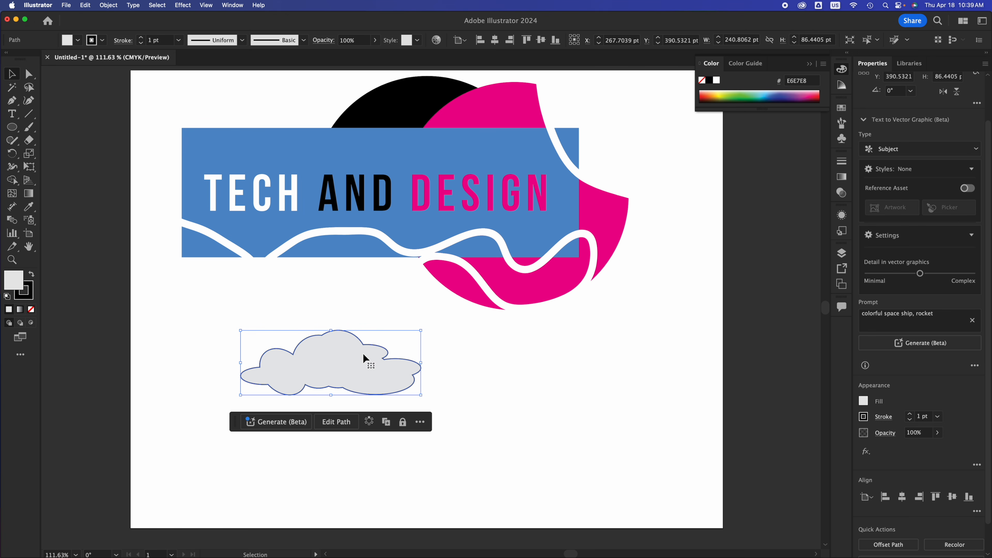